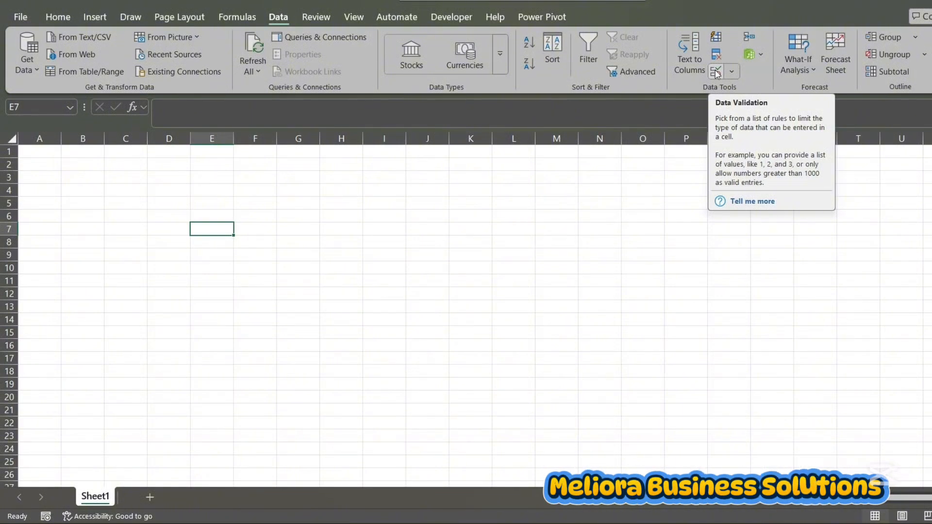
Review the kinds of values Data Validation can allow for cell E7, leaving the settings unapplied
{"action": "left_click", "coordinate": [731, 72]}
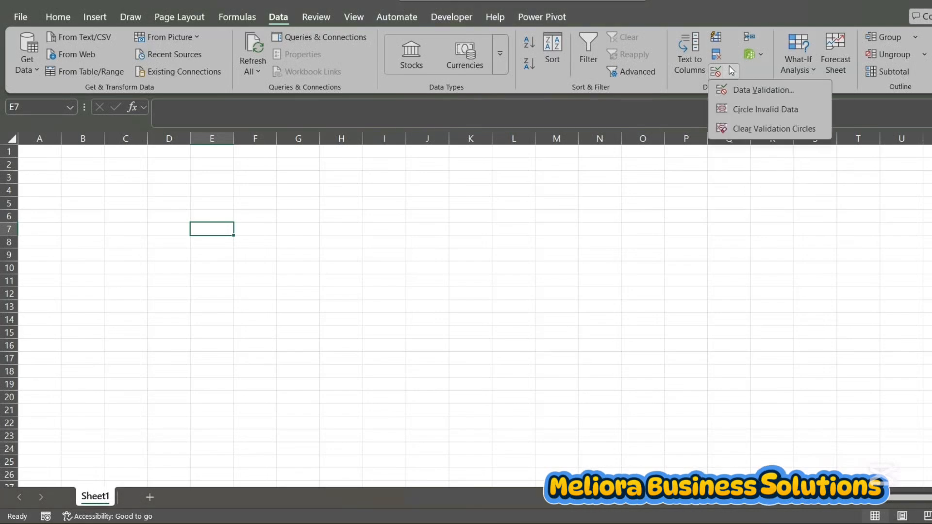
{"action": "left_click", "coordinate": [741, 86]}
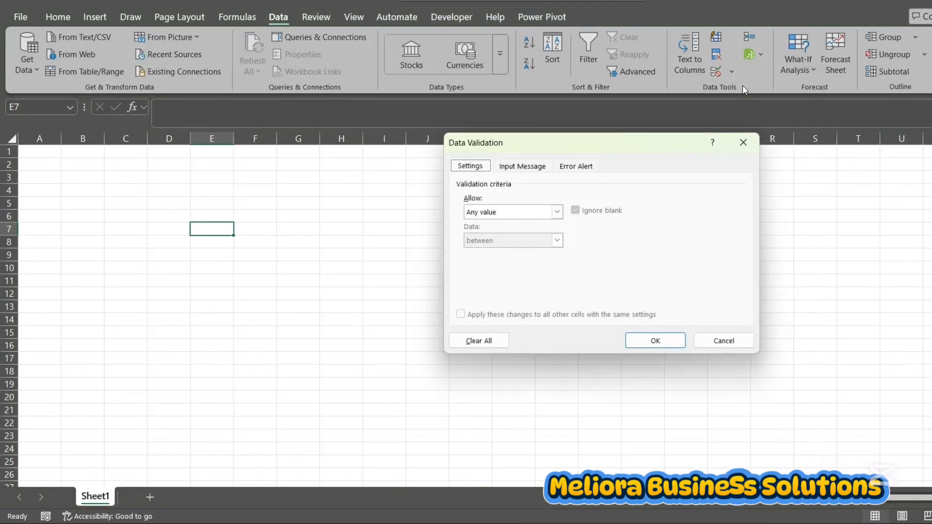
{"action": "left_click", "coordinate": [558, 213]}
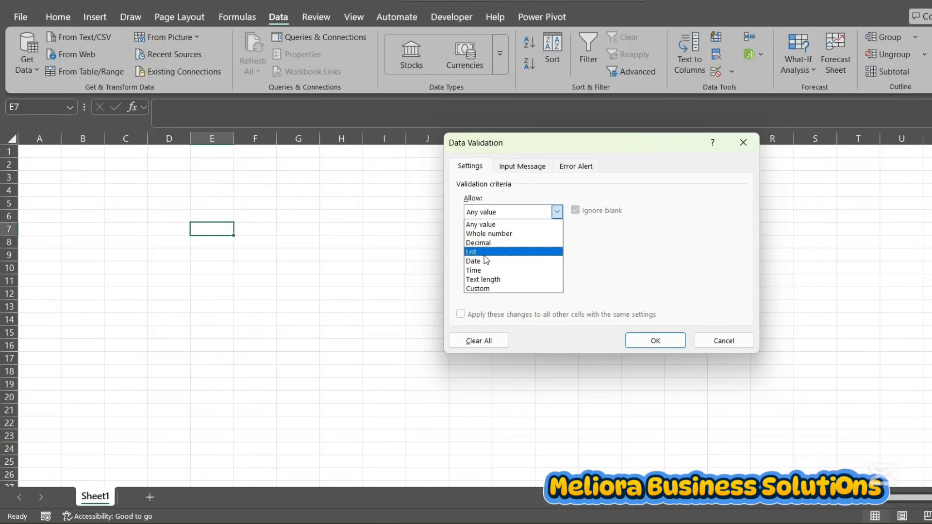
{"action": "left_click", "coordinate": [730, 345]}
{"action": "left_click", "coordinate": [729, 340]}
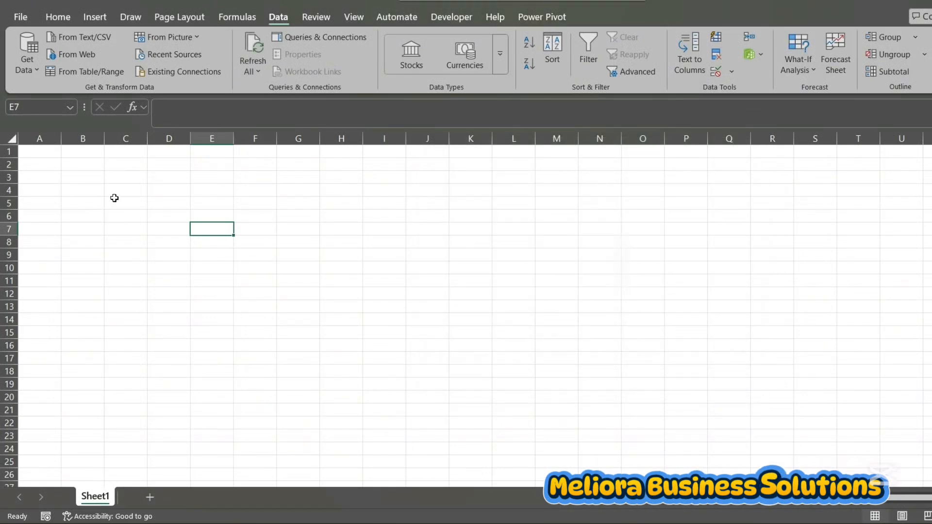
Enter the column headers Fruits in cell A1 and Drinks in cell B1
{"action": "left_click", "coordinate": [44, 163]}
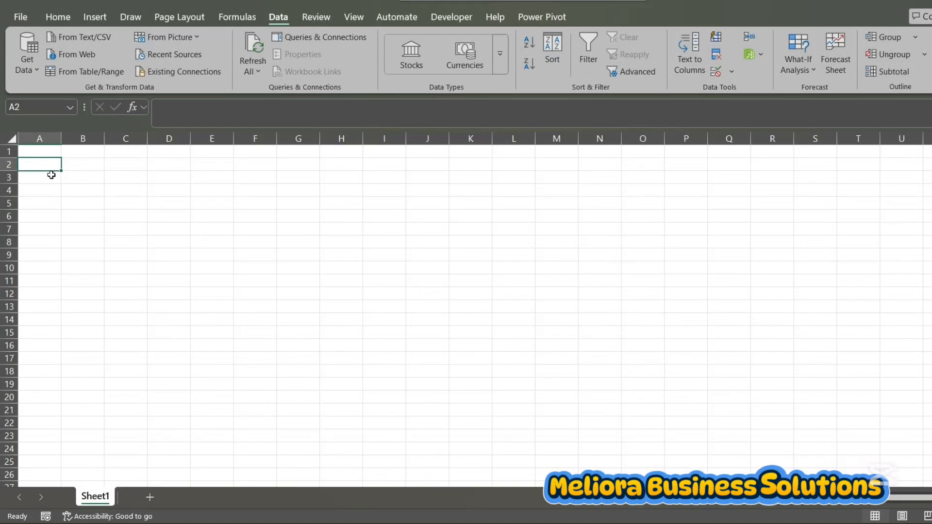
{"action": "left_click", "coordinate": [50, 152]}
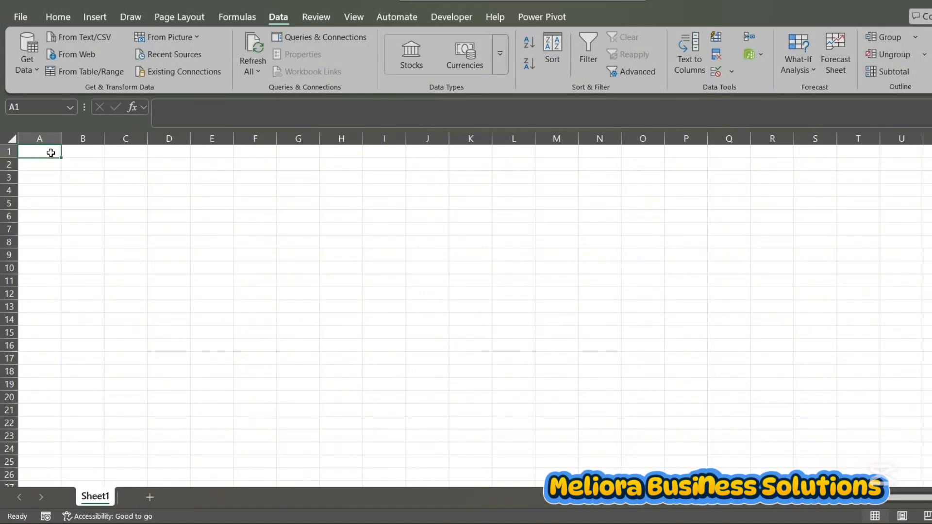
{"action": "type", "text": "Fr"}
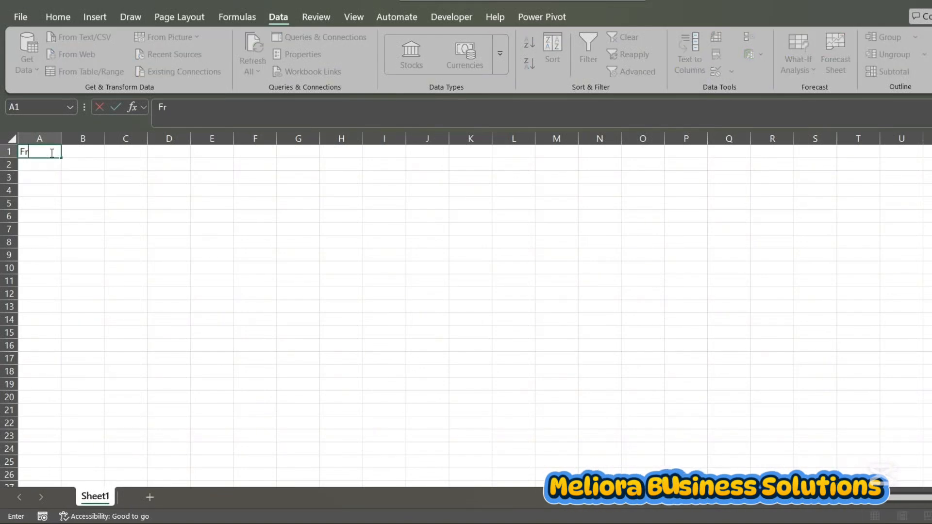
{"action": "type", "text": "uits"}
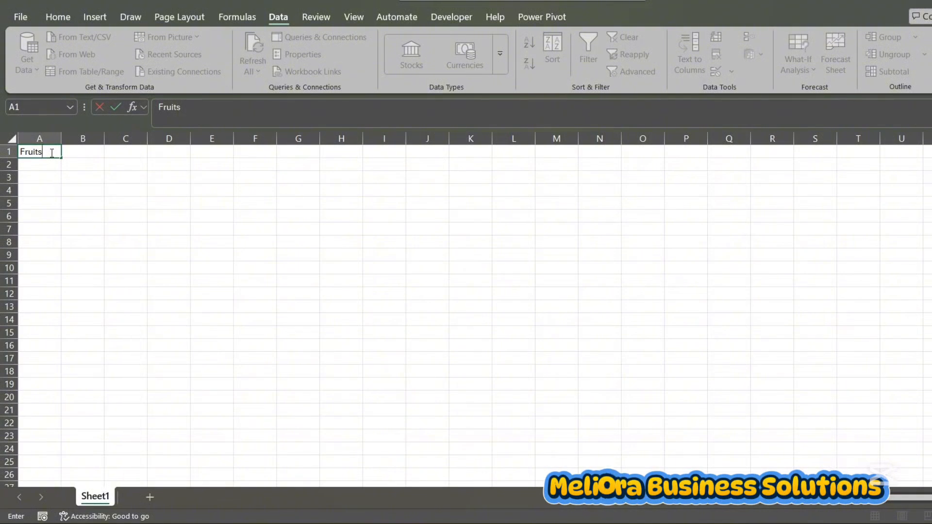
{"action": "left_click", "coordinate": [83, 151]}
{"action": "type", "text": "Drinks"}
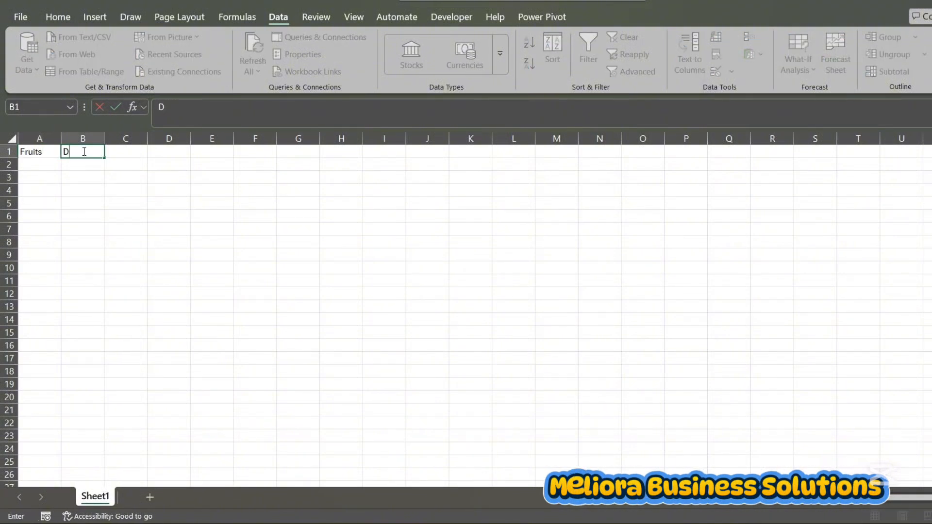
Start the list under Fruits with Apple in A2 and PawPaw in A3
{"action": "left_click", "coordinate": [37, 167]}
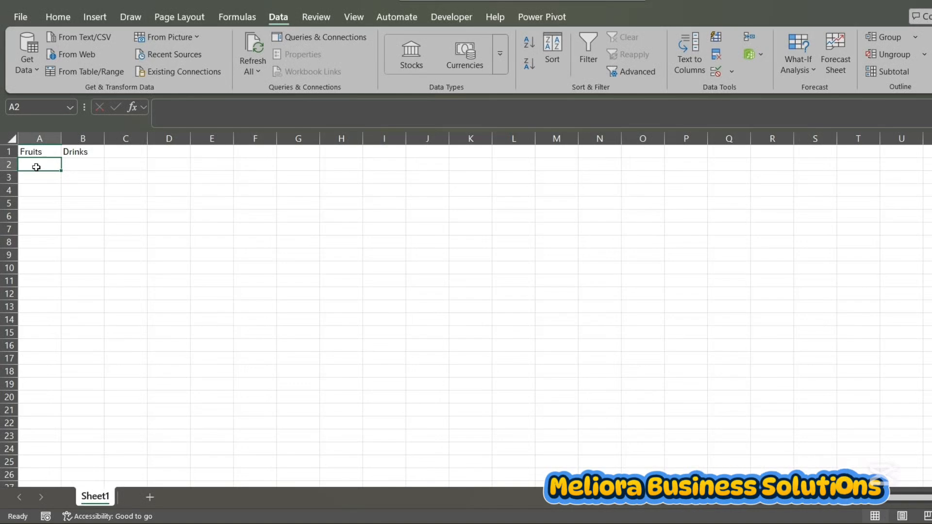
{"action": "type", "text": "Apple"}
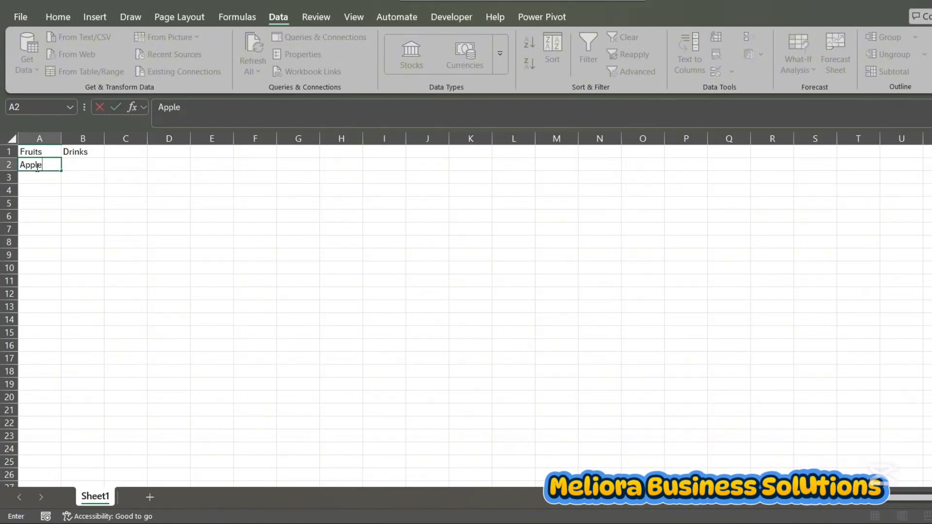
{"action": "key", "text": "Return"}
{"action": "type", "text": "Paw"}
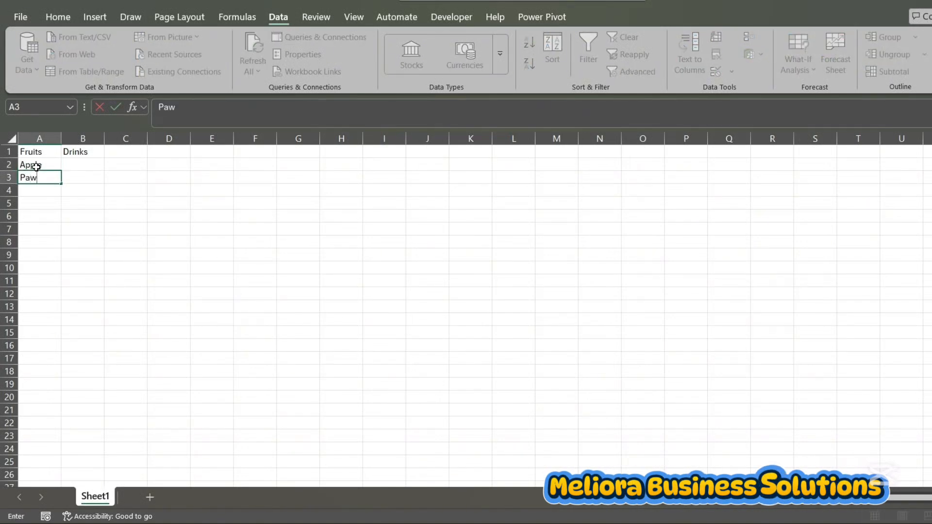
{"action": "key", "text": "BackSpace"}
{"action": "type", "text": "Paw"}
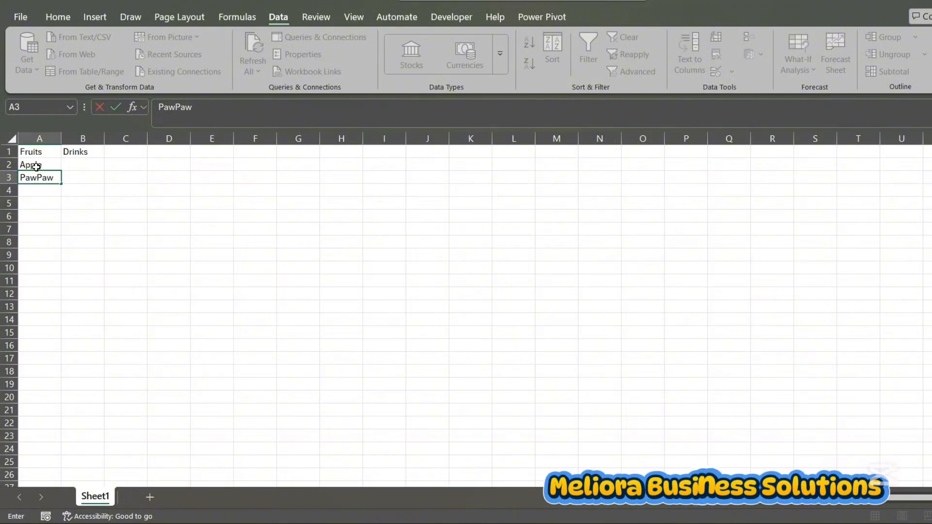
{"action": "key", "text": "Return"}
{"action": "key", "text": "Up"}
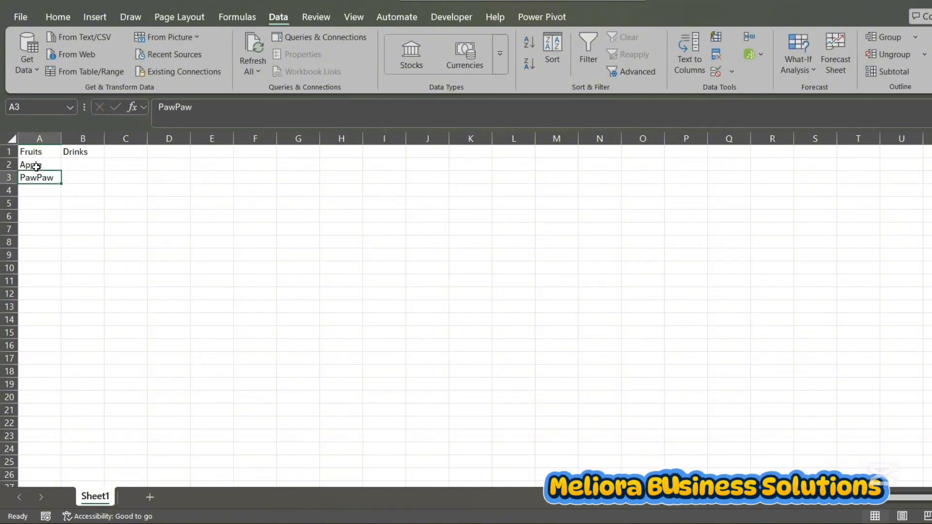
Complete the Fruits list with Orange, Grapes and Pineapple in cells A4 to A6
{"action": "key", "text": "Down"}
{"action": "type", "text": "Oran"}
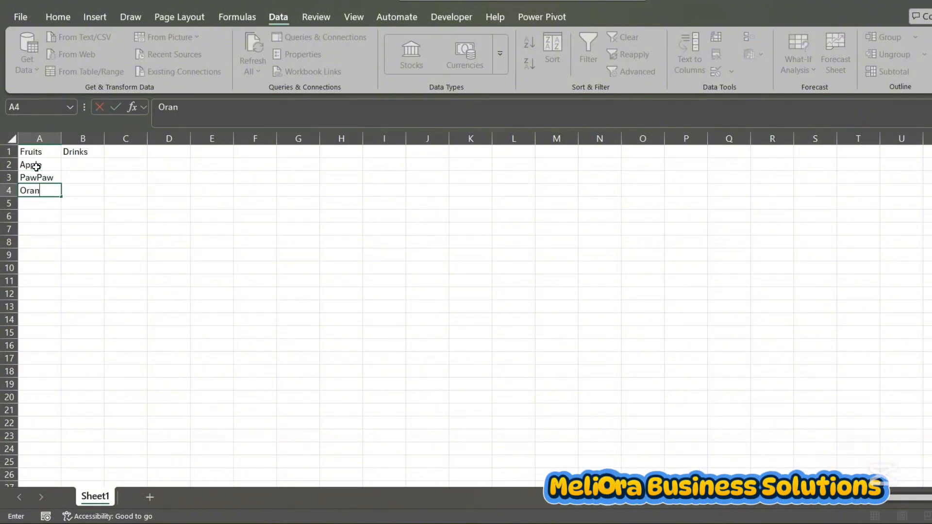
{"action": "type", "text": "ge"}
{"action": "key", "text": "Return"}
{"action": "type", "text": "Grapes"}
{"action": "key", "text": "Return"}
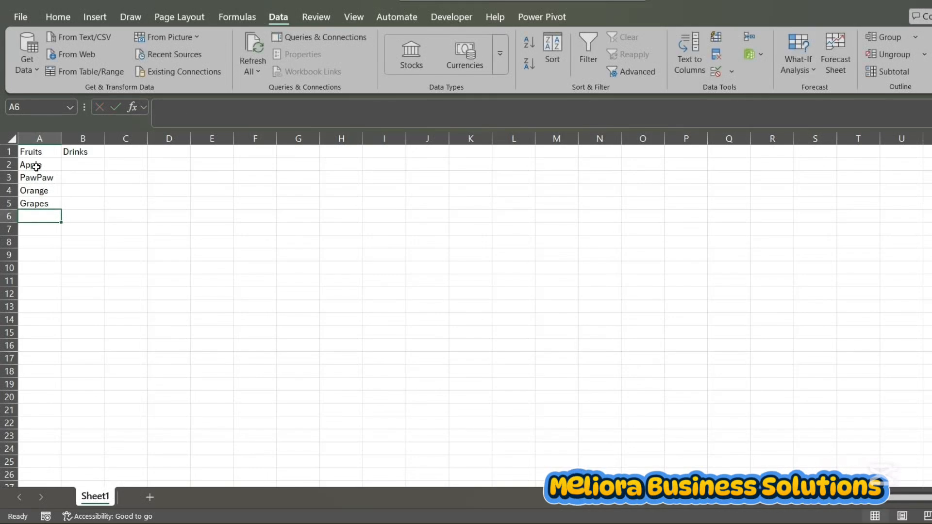
{"action": "type", "text": "Pine"}
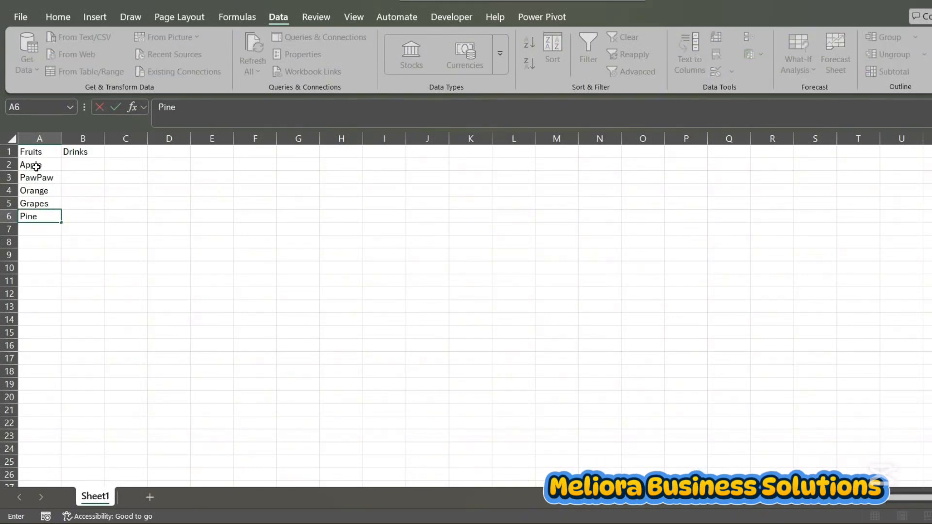
{"action": "type", "text": "apple"}
{"action": "key", "text": "Return"}
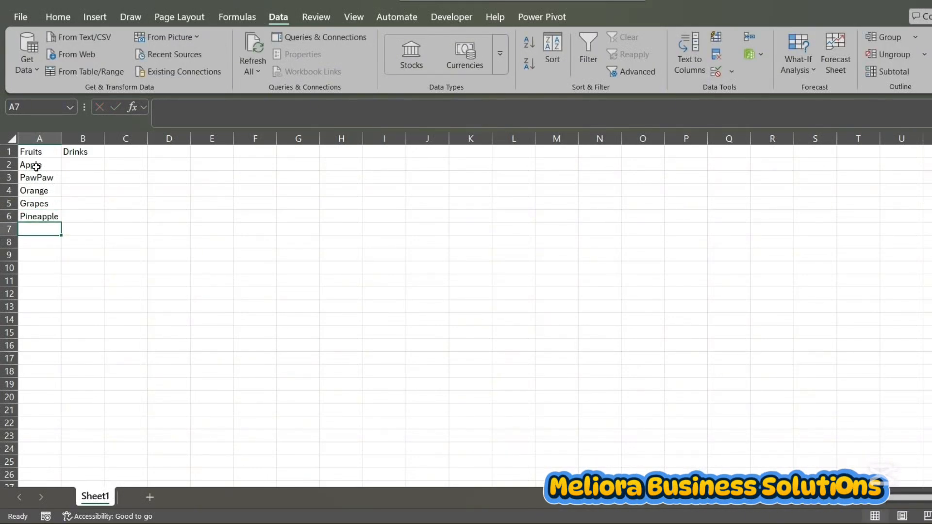
Start the list under Drinks with Cokecola in B2 and Fanta in B3
{"action": "left_click", "coordinate": [84, 163]}
{"action": "type", "text": "Cokeco"}
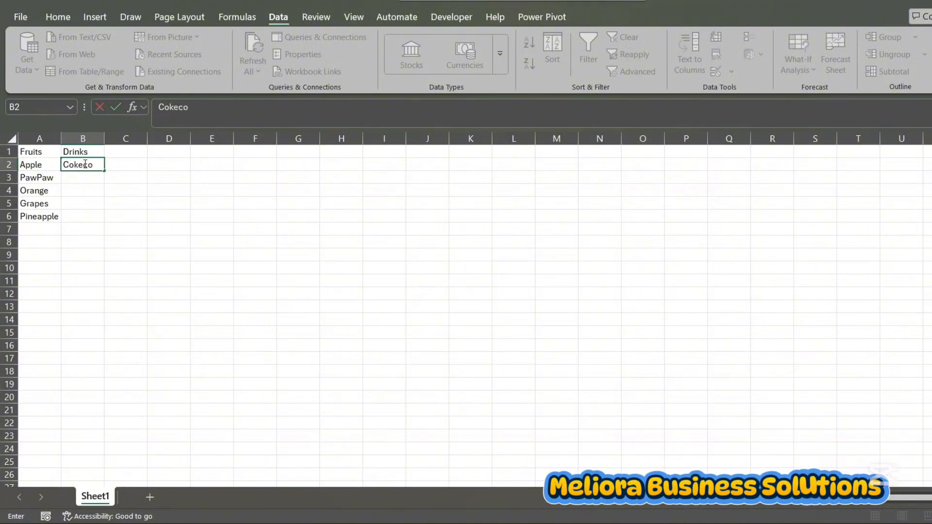
{"action": "type", "text": "Fabta"}
{"action": "key", "text": "BackSpace"}
{"action": "key", "text": "BackSpace"}
{"action": "key", "text": "BackSpace"}
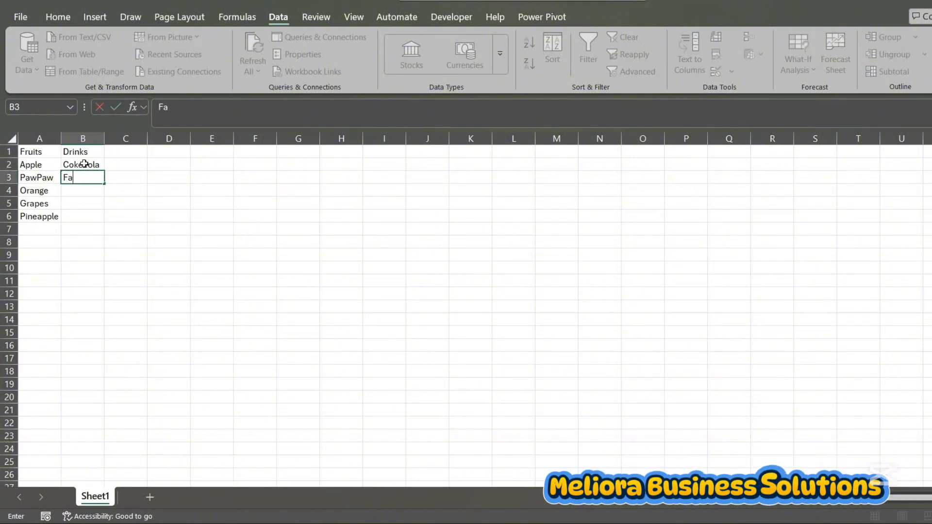
{"action": "type", "text": "nta"}
{"action": "left_click", "coordinate": [84, 163]}
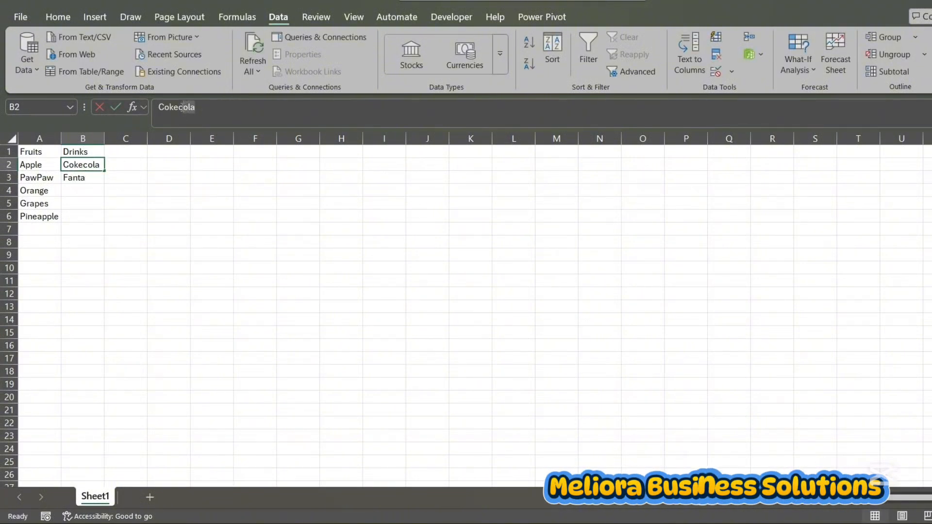
Complete the Drinks list with Pepsi, Sprite and Dr Pepper in cells B4 to B6
{"action": "left_click", "coordinate": [77, 187]}
{"action": "type", "text": "Pepsi"}
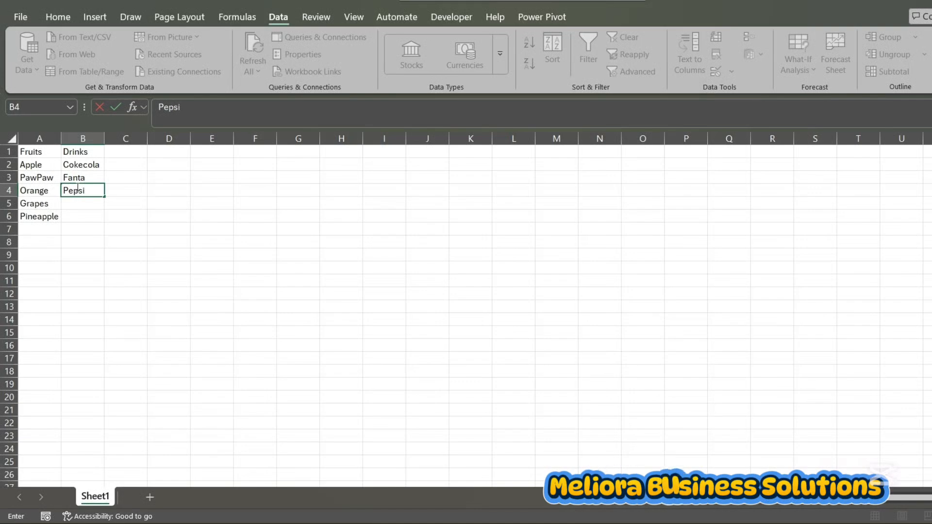
{"action": "key", "text": "Return"}
{"action": "type", "text": "A"}
{"action": "key", "text": "BackSpace"}
{"action": "type", "text": "S"}
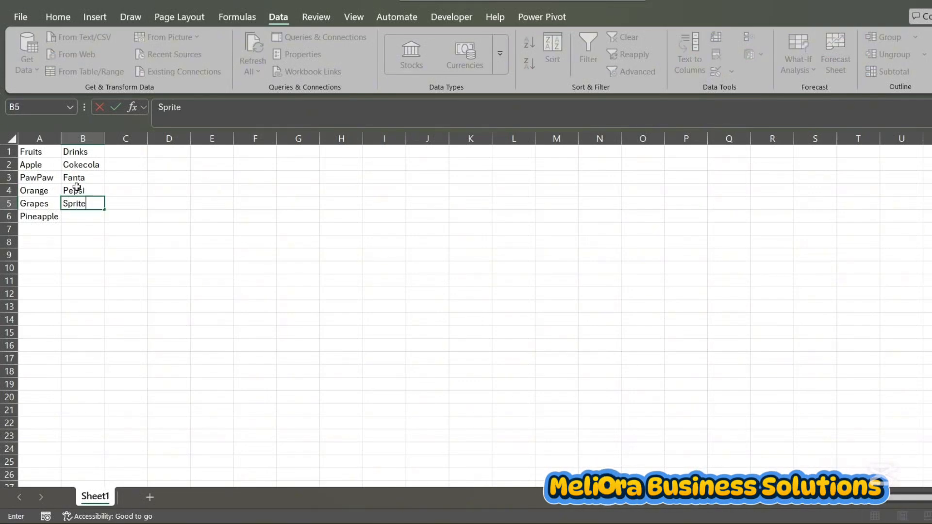
{"action": "type", "text": "prite"}
{"action": "key", "text": "Return"}
{"action": "type", "text": "Dr Pepper"}
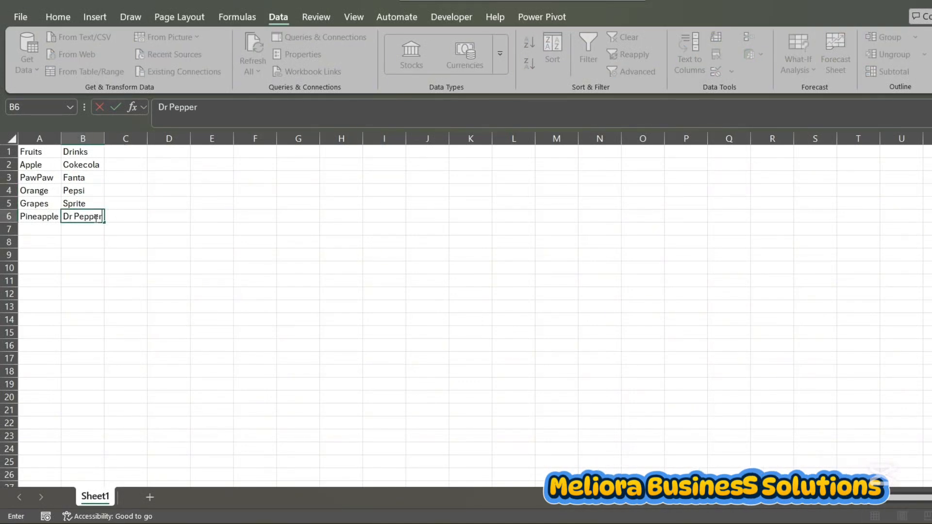
{"action": "left_click", "coordinate": [159, 252]}
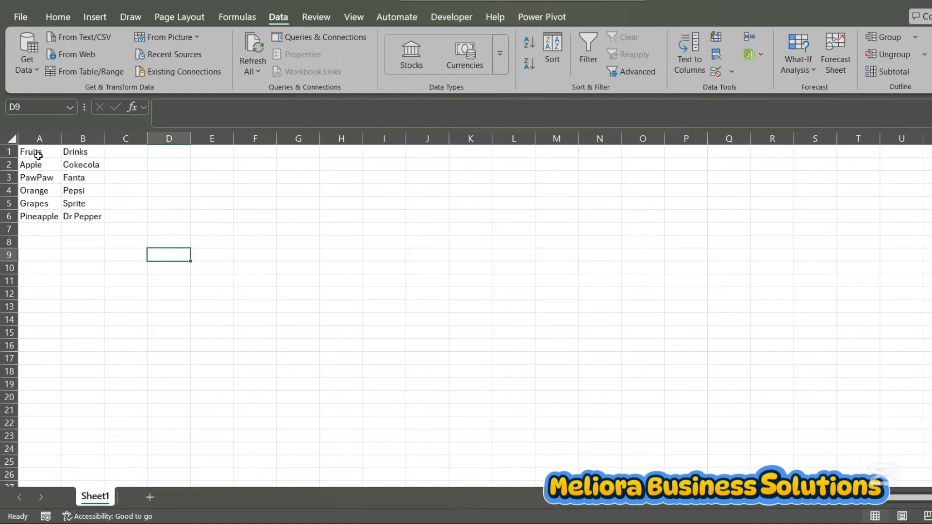
Define the named range Fruits for the fruit entries in A2:A6, excluding the header
{"action": "left_click_drag", "start_coordinate": [36, 151], "coordinate": [41, 219]}
{"action": "left_click_drag", "start_coordinate": [79, 151], "coordinate": [83, 215]}
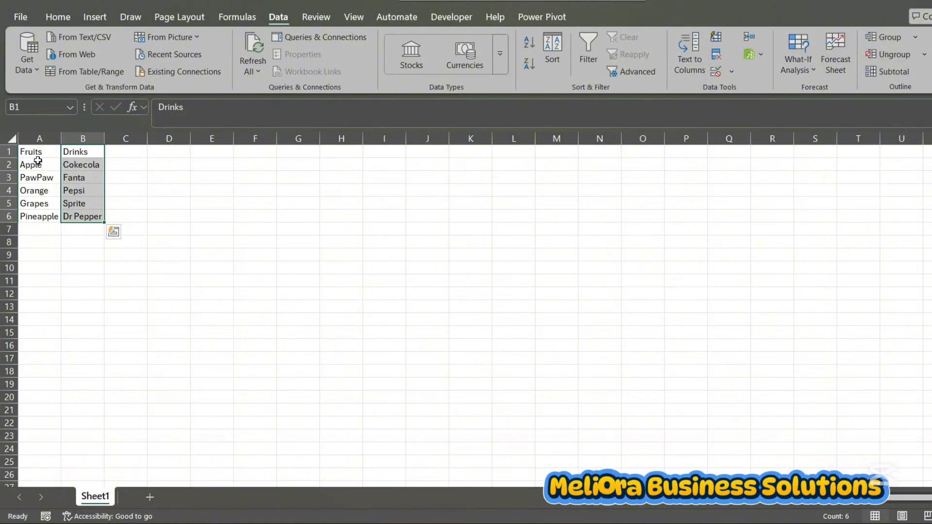
{"action": "left_click_drag", "start_coordinate": [37, 165], "coordinate": [37, 219]}
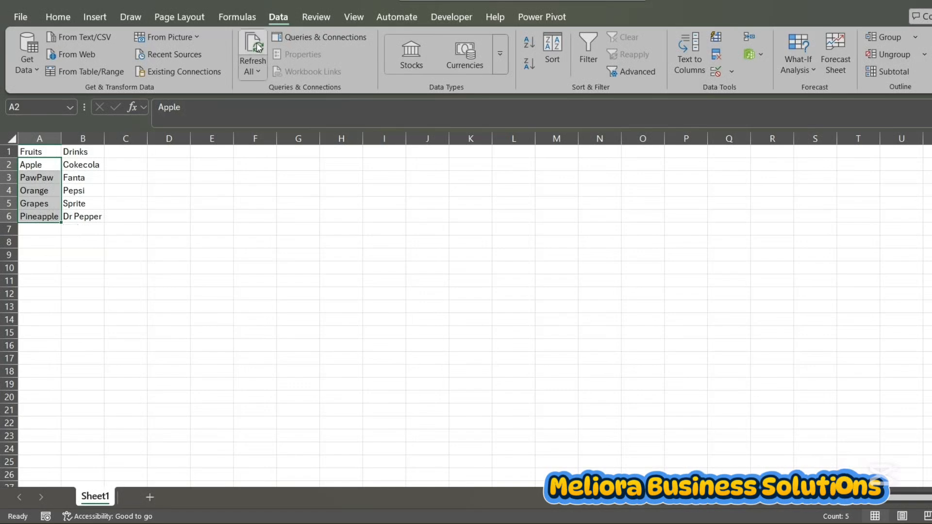
{"action": "left_click", "coordinate": [236, 16]}
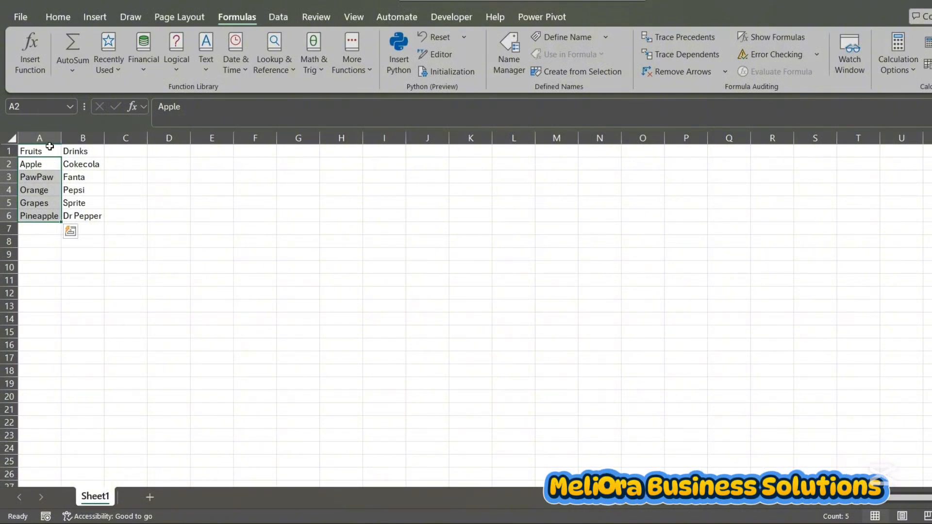
{"action": "left_click", "coordinate": [36, 106]}
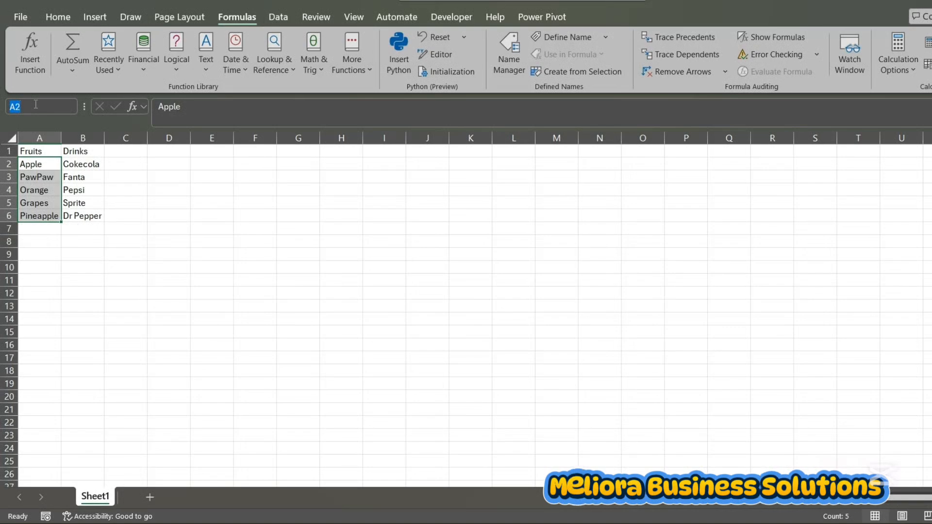
{"action": "key", "text": "BackSpace"}
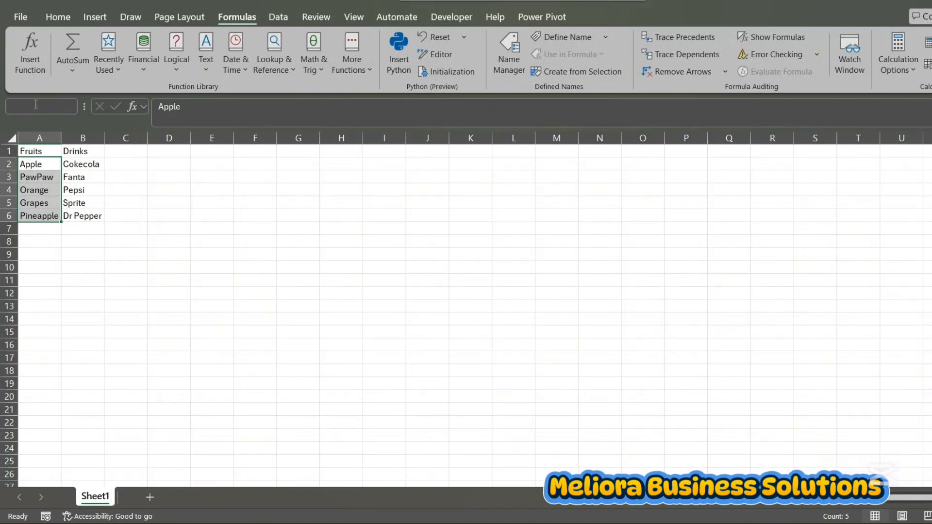
{"action": "type", "text": "Fruits"}
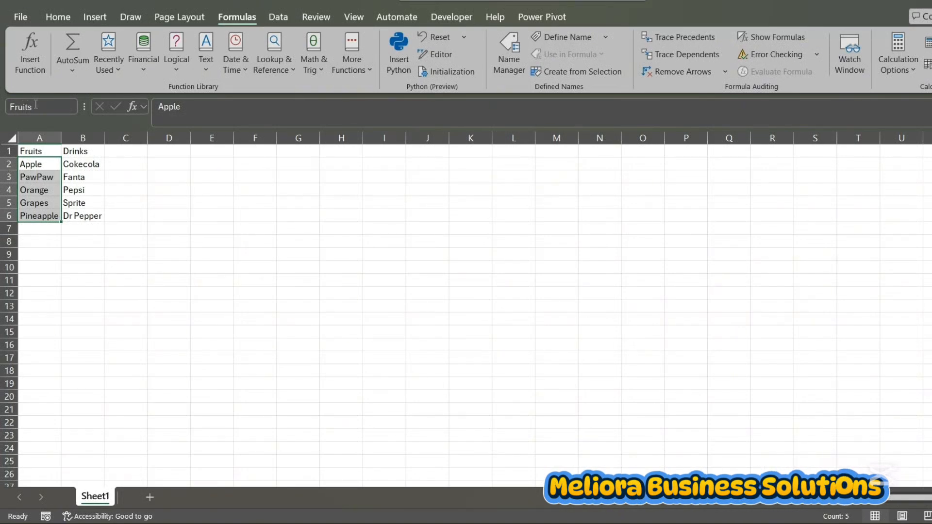
{"action": "key", "text": "Return"}
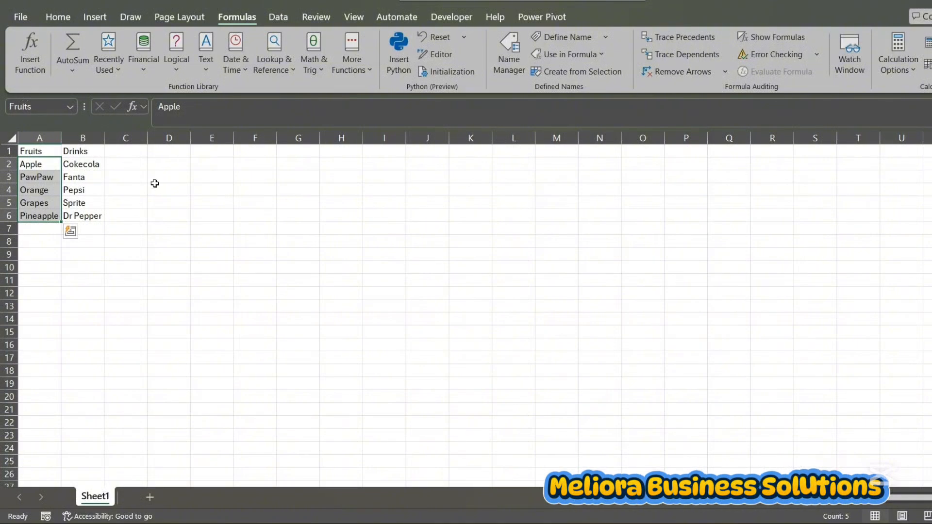
Define the named range Drinks for the drink entries in B2:B6, excluding the header
{"action": "left_click", "coordinate": [154, 183]}
{"action": "left_click_drag", "start_coordinate": [83, 164], "coordinate": [83, 212]}
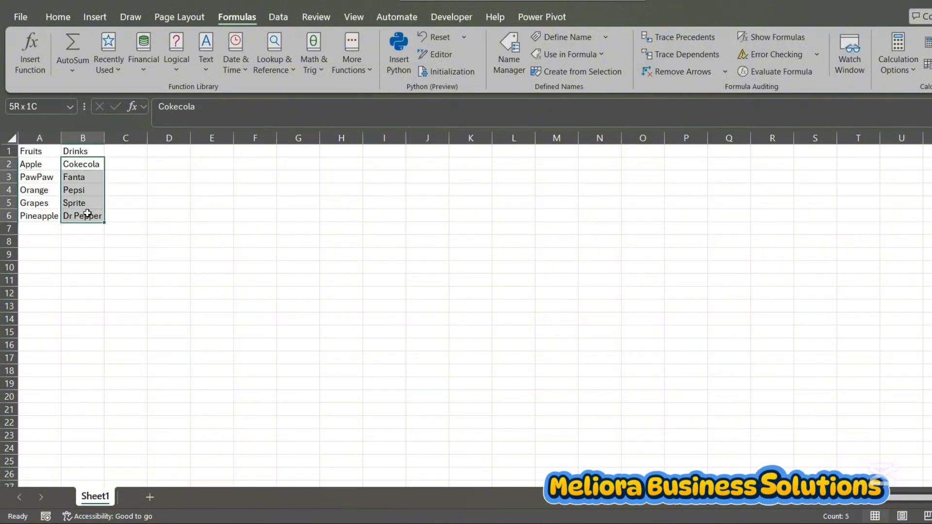
{"action": "left_click", "coordinate": [27, 102]}
{"action": "type", "text": "D"}
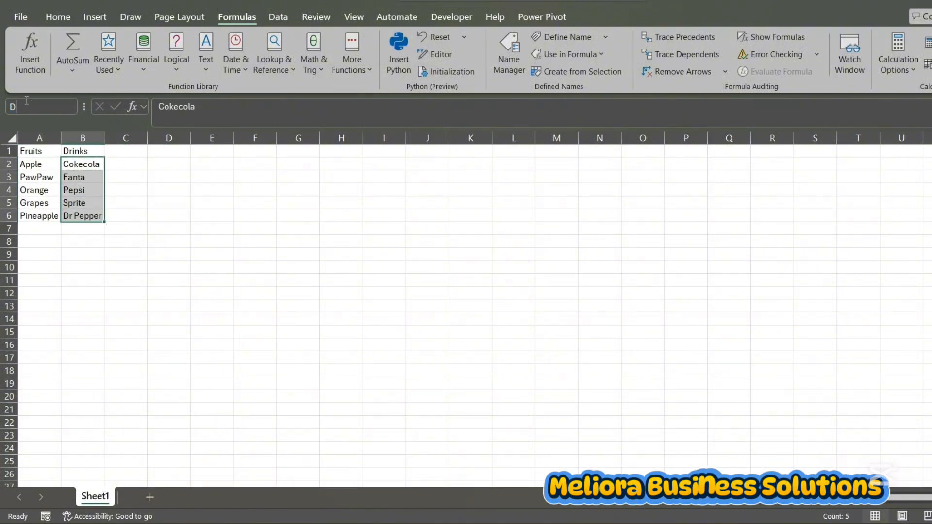
{"action": "type", "text": "rinks"}
{"action": "key", "text": "Return"}
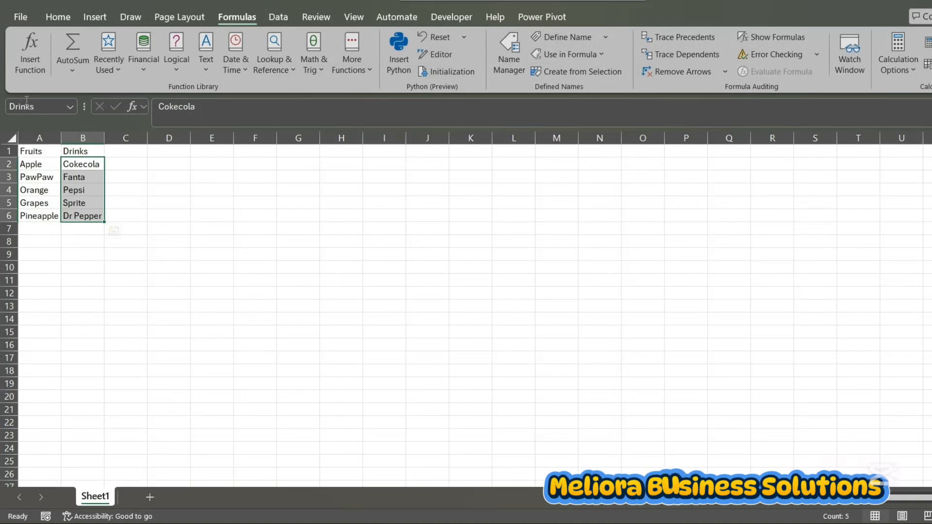
Copy the Fruits and Drinks headings from A1:B1 and paste them transposed as a vertical list in D1:D2
{"action": "left_click", "coordinate": [284, 187]}
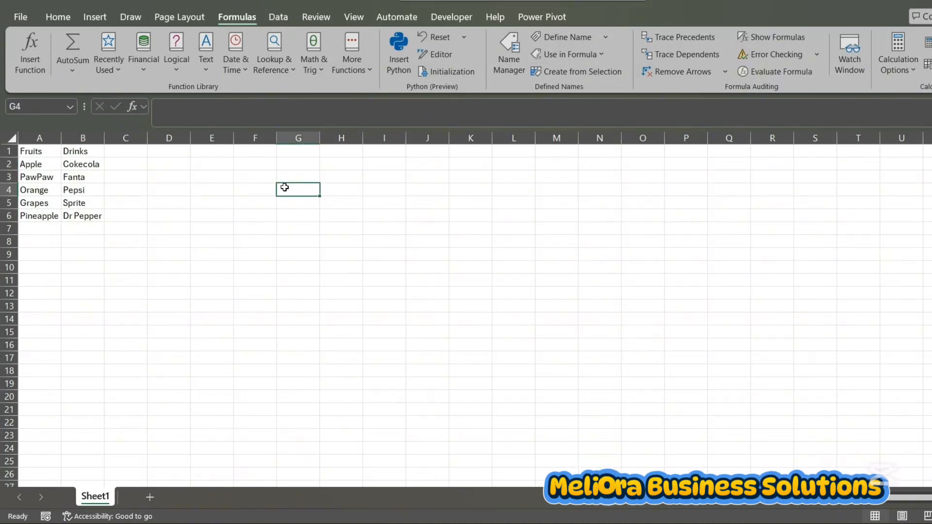
{"action": "left_click", "coordinate": [43, 155]}
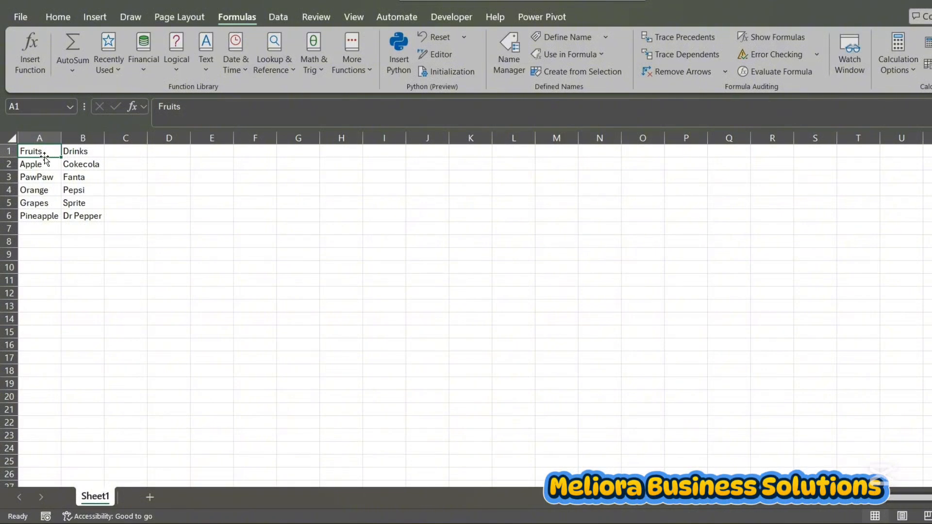
{"action": "mouse_move", "coordinate": [44, 156]}
{"action": "left_mouse_down"}
{"action": "mouse_move", "coordinate": [62, 167]}
{"action": "mouse_move", "coordinate": [136, 156]}
{"action": "mouse_move", "coordinate": [52, 151]}
{"action": "left_mouse_up"}
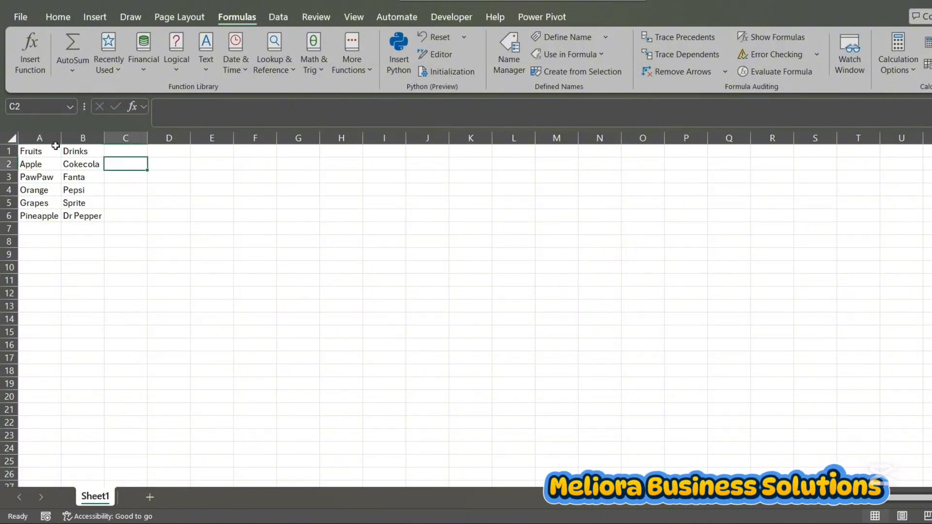
{"action": "left_click", "coordinate": [42, 148]}
{"action": "left_click_drag", "start_coordinate": [42, 149], "coordinate": [76, 151]}
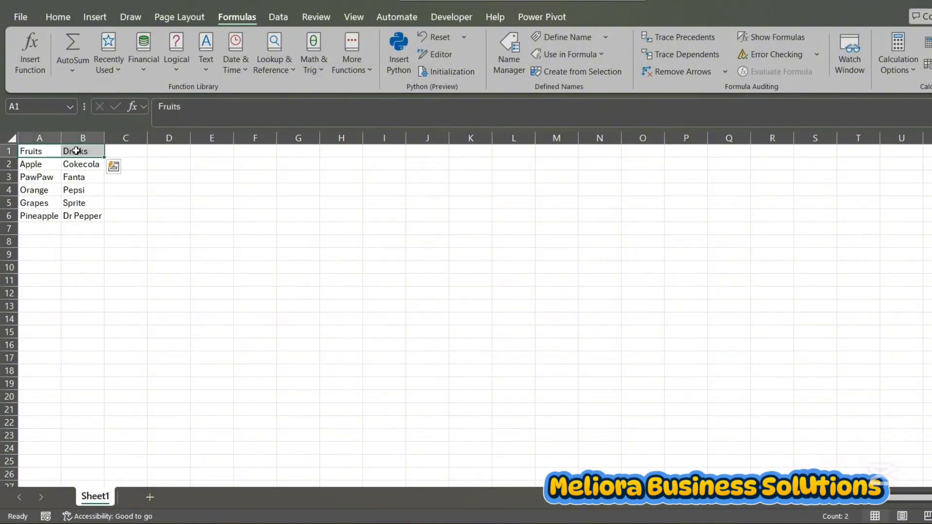
{"action": "key", "text": "ctrl+c"}
{"action": "left_click_drag", "start_coordinate": [154, 151], "coordinate": [175, 164]}
{"action": "key", "text": "ctrl+v"}
{"action": "left_click", "coordinate": [209, 150]}
{"action": "left_click", "coordinate": [255, 190]}
{"action": "left_click", "coordinate": [212, 308]}
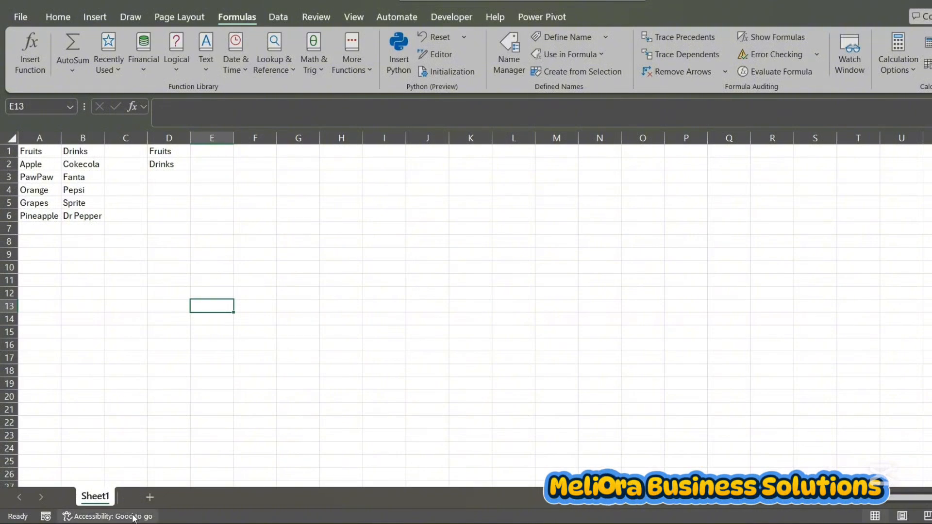
Add a new worksheet and set the data validation of its cell D4 to allow a list
{"action": "left_click", "coordinate": [150, 497]}
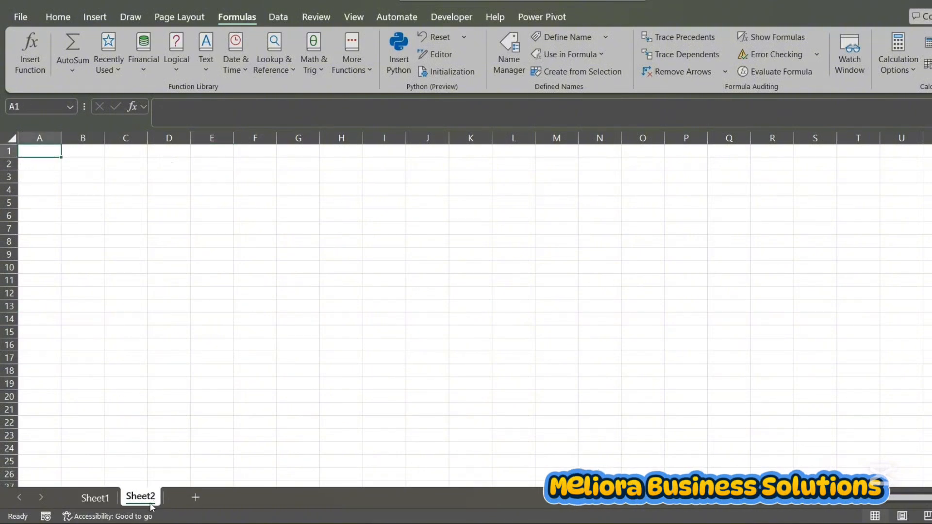
{"action": "left_click", "coordinate": [181, 188]}
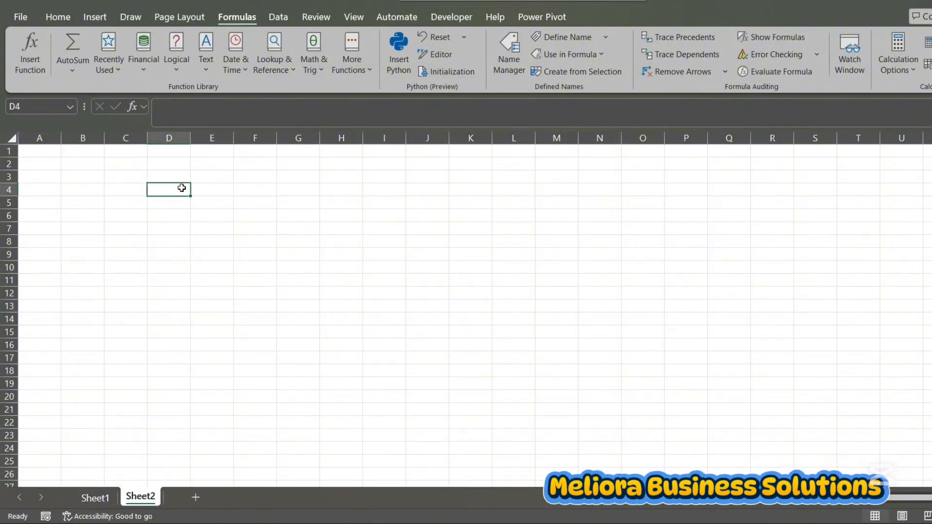
{"action": "left_click", "coordinate": [281, 22]}
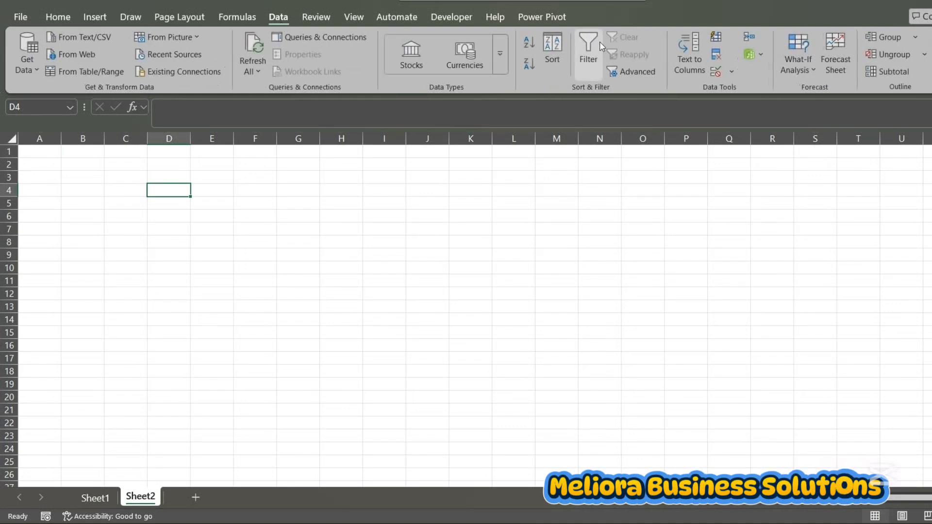
{"action": "left_click", "coordinate": [732, 72]}
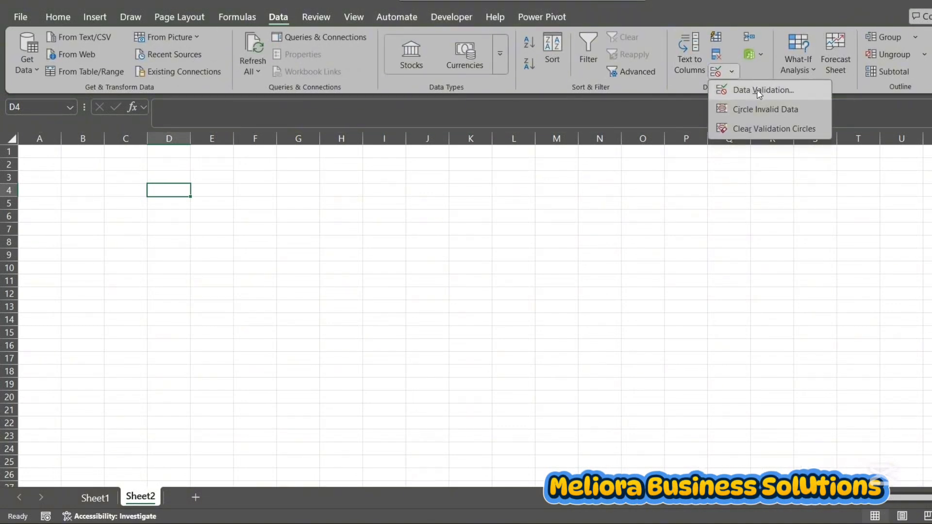
{"action": "left_click", "coordinate": [772, 90]}
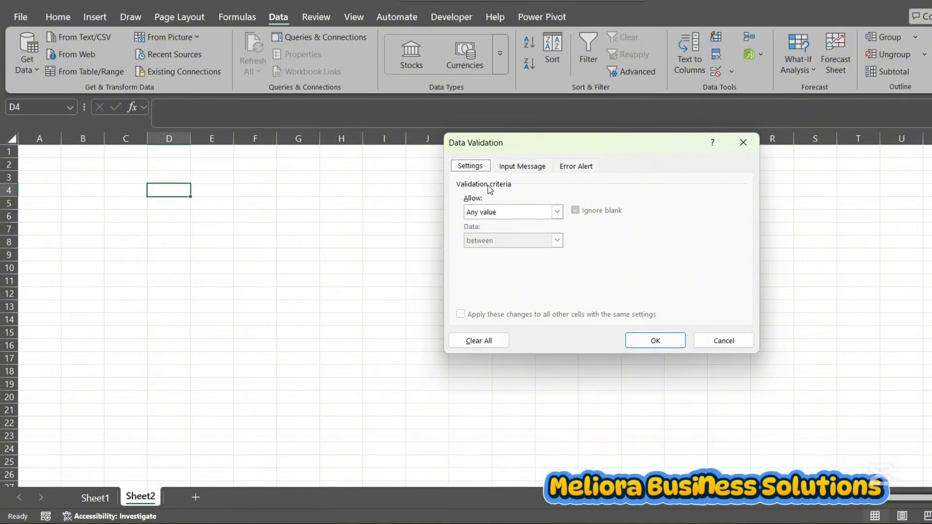
{"action": "left_click", "coordinate": [556, 213]}
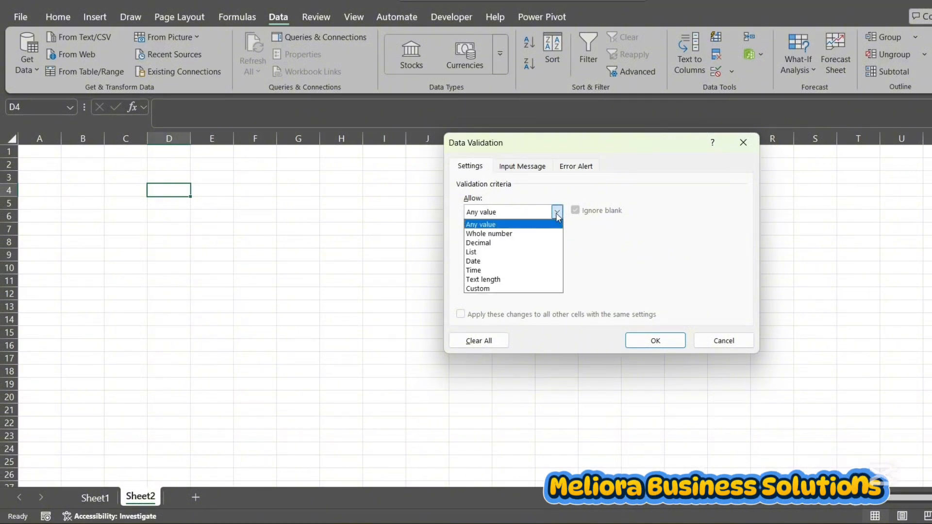
{"action": "left_click", "coordinate": [488, 254]}
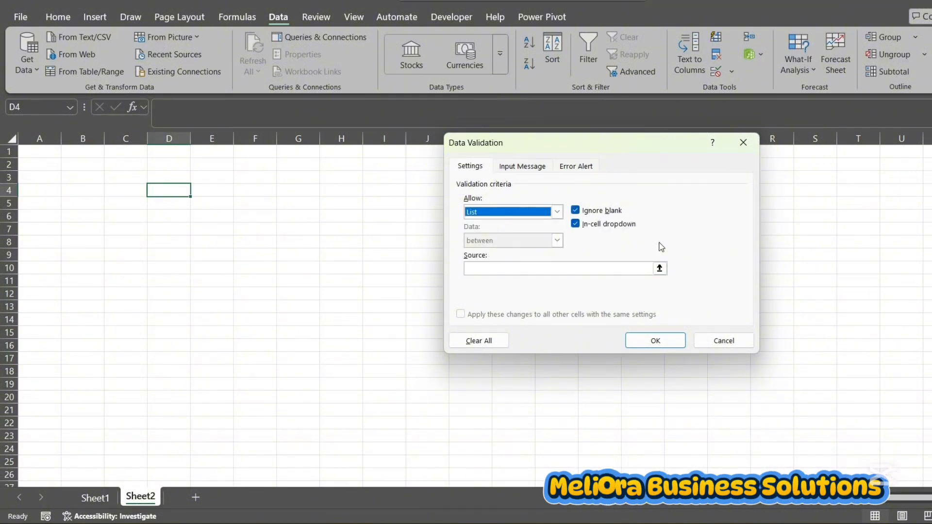
Use Sheet1 cells D1:D2 as the validation list's source and apply the rule
{"action": "left_click", "coordinate": [659, 268]}
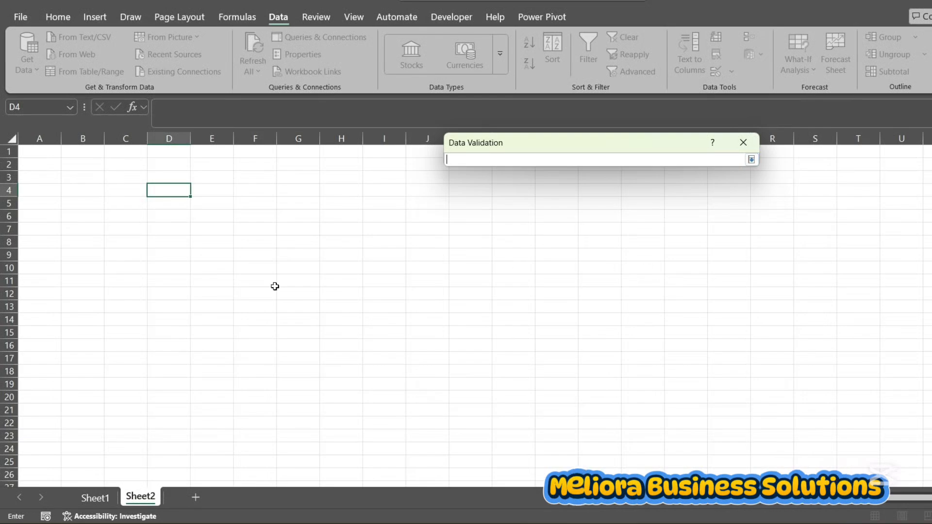
{"action": "left_click", "coordinate": [95, 497]}
{"action": "left_click_drag", "start_coordinate": [169, 152], "coordinate": [189, 167]}
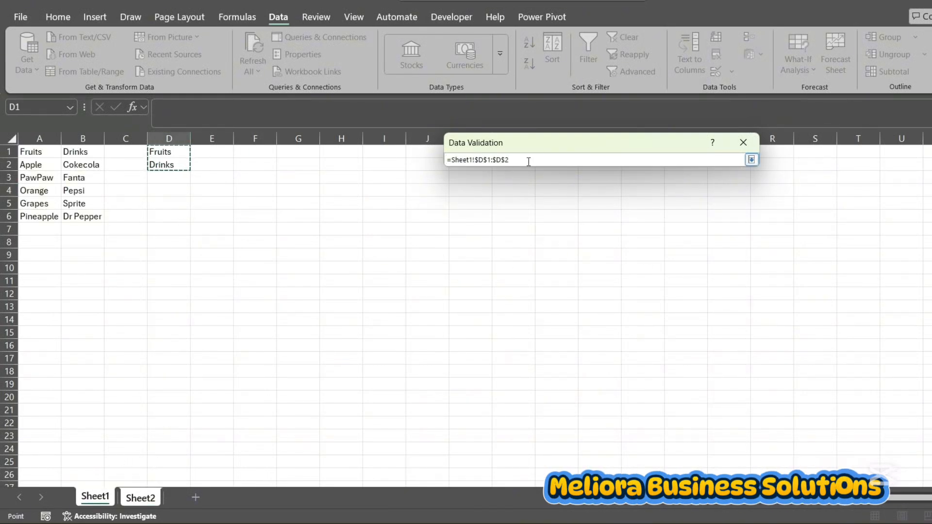
{"action": "key", "text": "Return"}
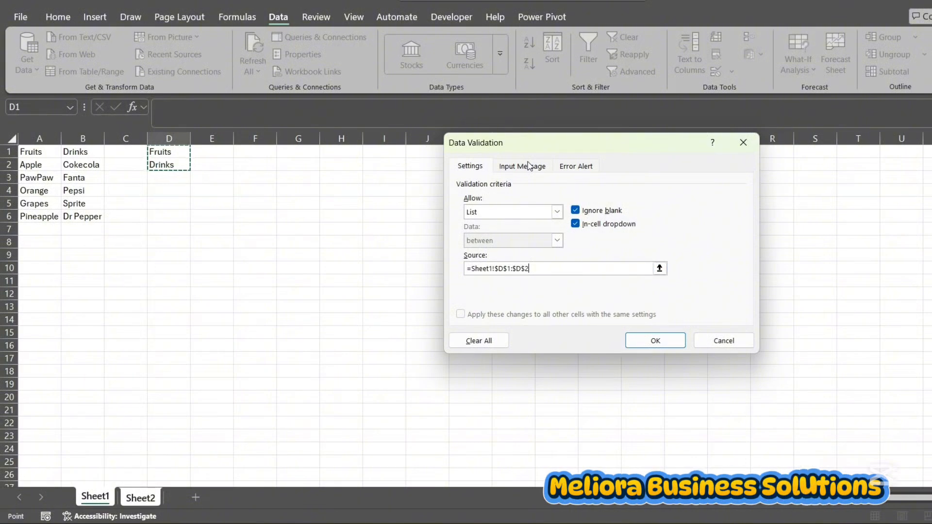
{"action": "left_click", "coordinate": [653, 341]}
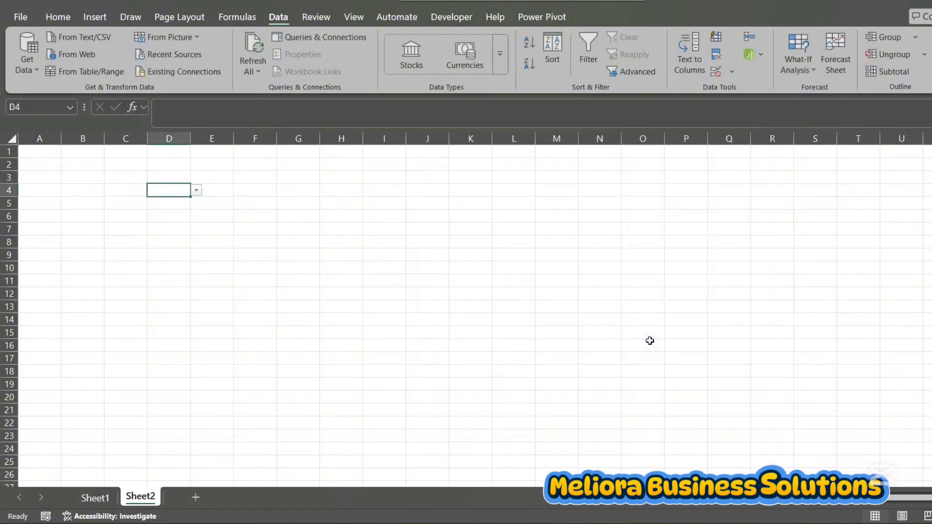
Test the D4 drop-down by switching between Fruits and Drinks, leaving Fruits selected
{"action": "left_click", "coordinate": [196, 191]}
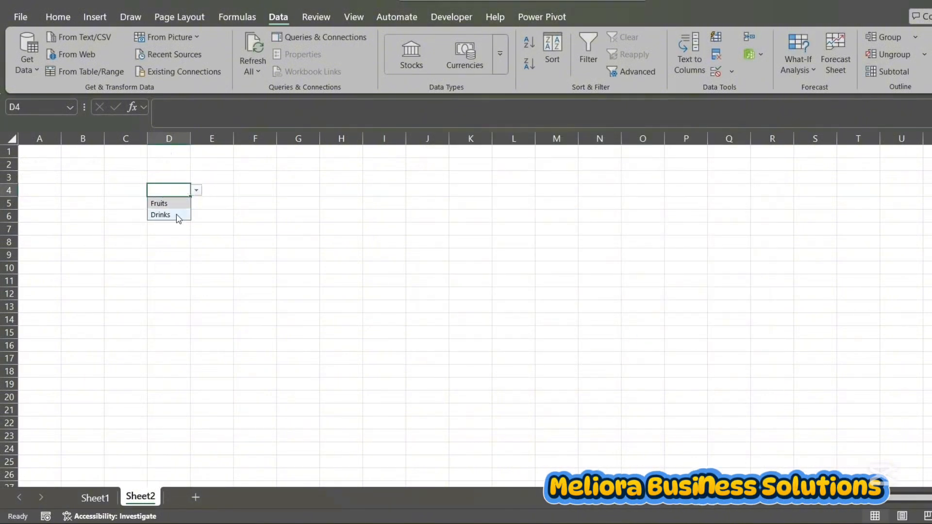
{"action": "left_click", "coordinate": [171, 204]}
{"action": "left_click", "coordinate": [197, 191]}
{"action": "left_click", "coordinate": [172, 214]}
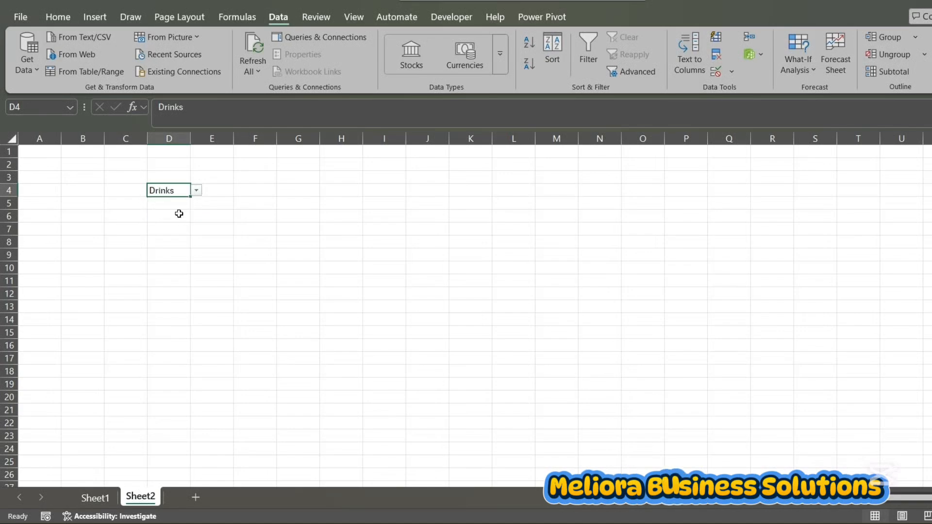
{"action": "left_click", "coordinate": [197, 191]}
{"action": "left_click", "coordinate": [160, 203]}
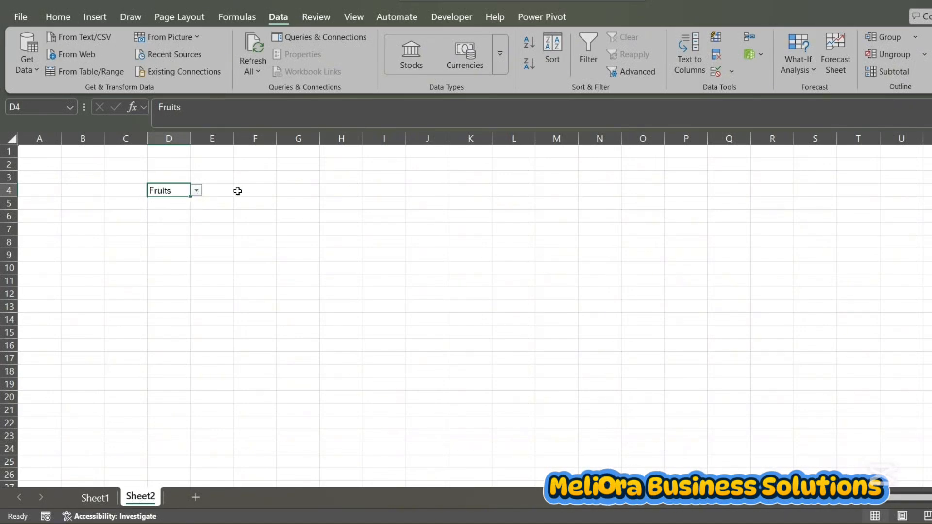
Set the data validation of cell E4, beside the category cell, to allow a list
{"action": "key", "text": "Right"}
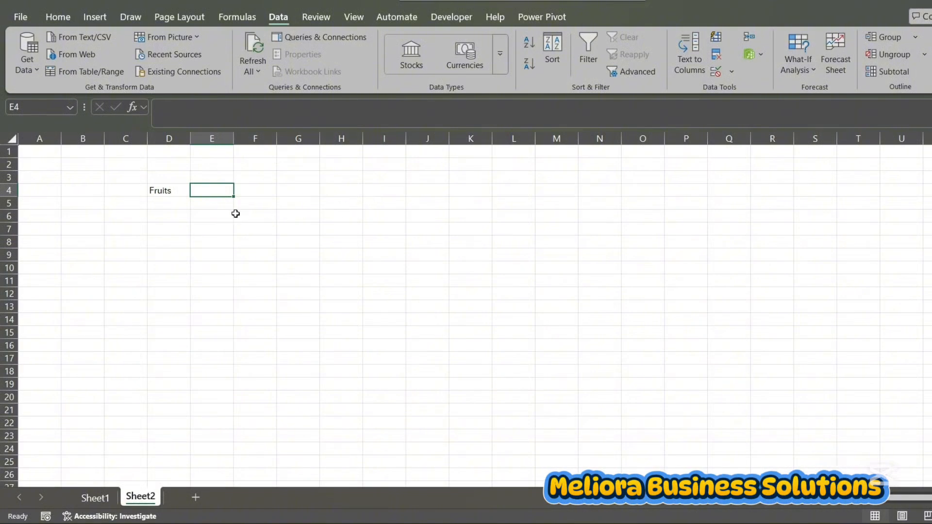
{"action": "left_click", "coordinate": [177, 189]}
{"action": "left_click", "coordinate": [227, 192]}
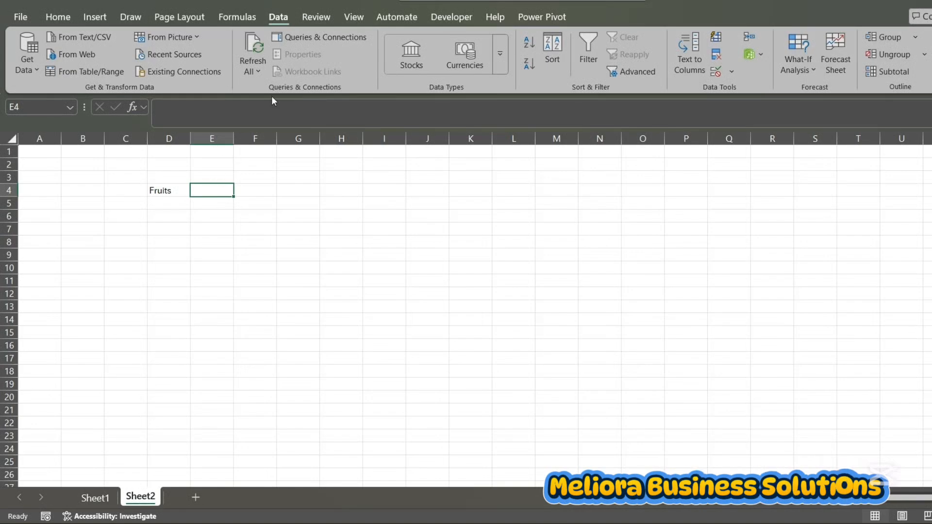
{"action": "left_click", "coordinate": [732, 71]}
{"action": "left_click", "coordinate": [736, 89]}
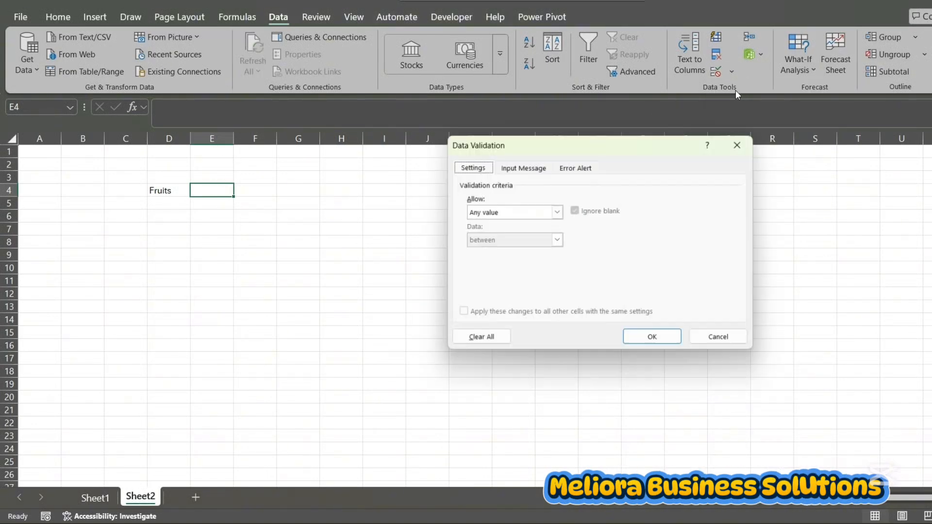
{"action": "left_click", "coordinate": [557, 211]}
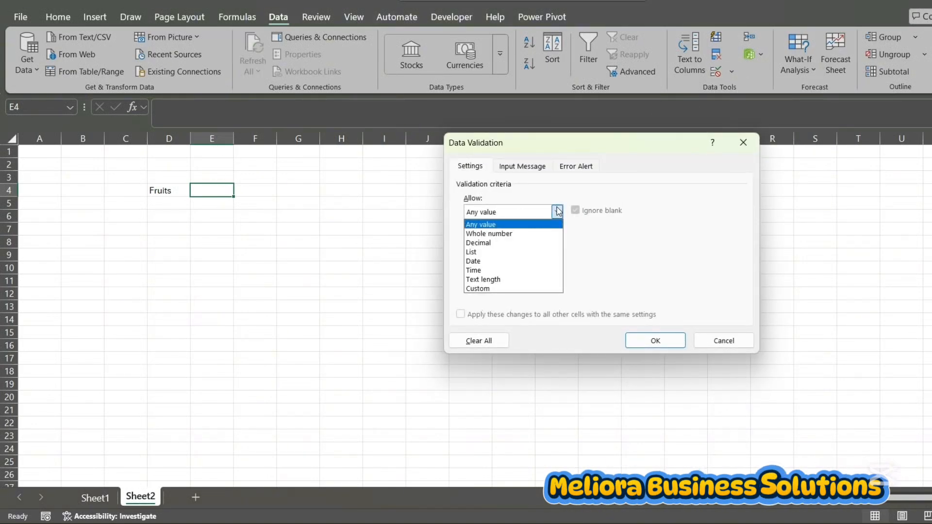
{"action": "left_click", "coordinate": [493, 252]}
Enter =INDIRECT(D4) as the source of the E4 validation list and apply the rule
{"action": "left_click", "coordinate": [502, 270]}
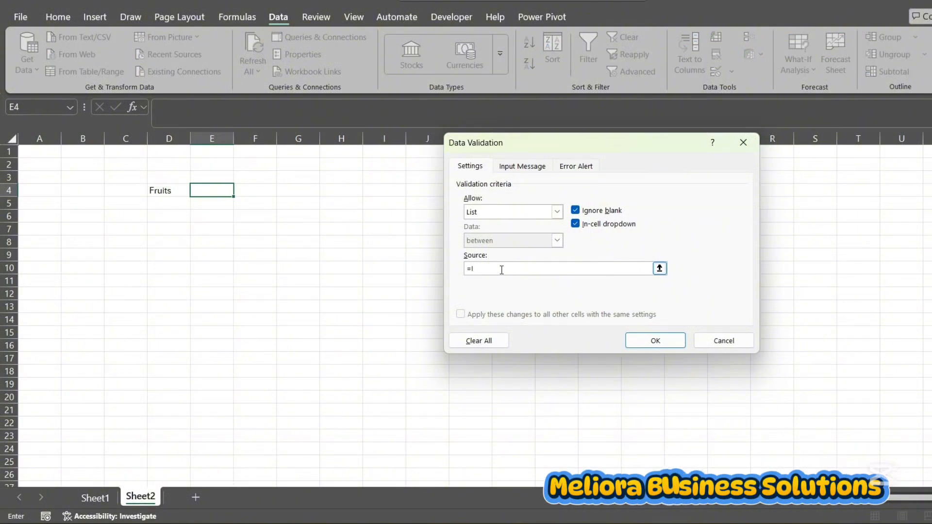
{"action": "type", "text": "INDIRECT"}
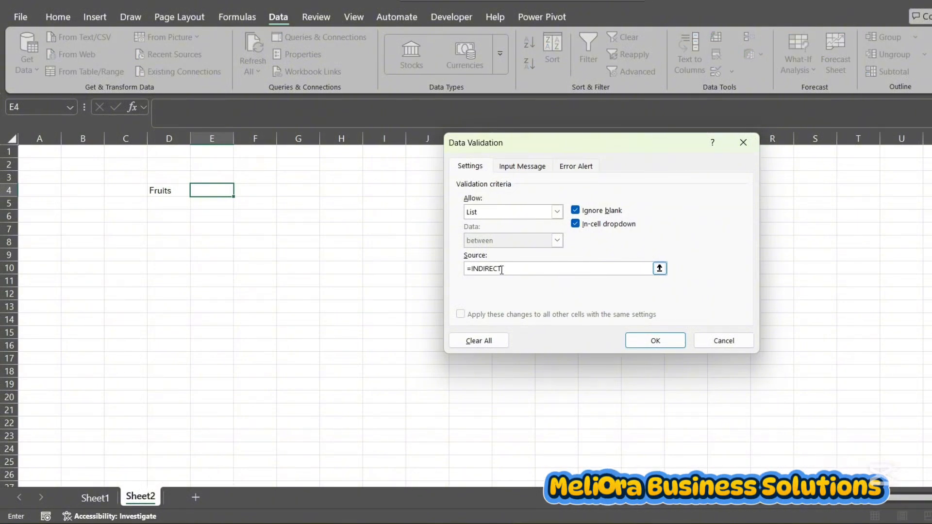
{"action": "type", "text": "(D4"}
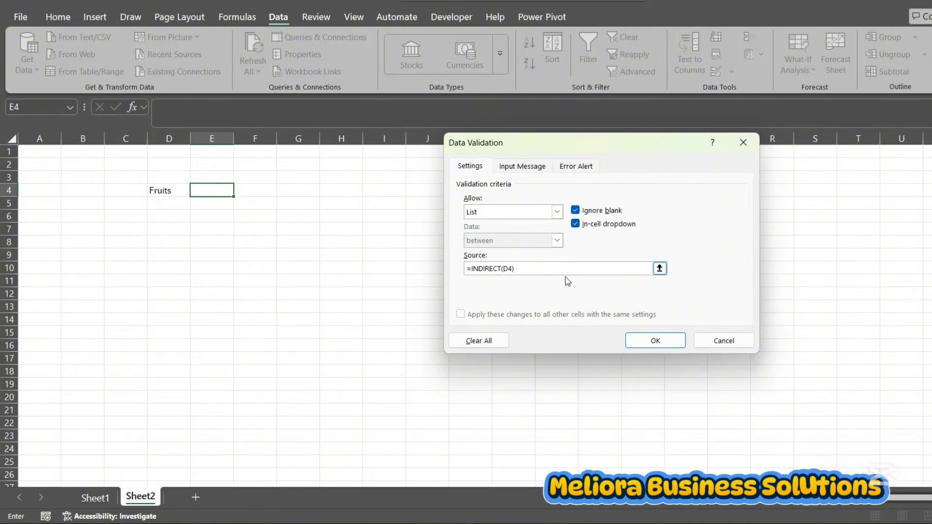
{"action": "left_click", "coordinate": [655, 339]}
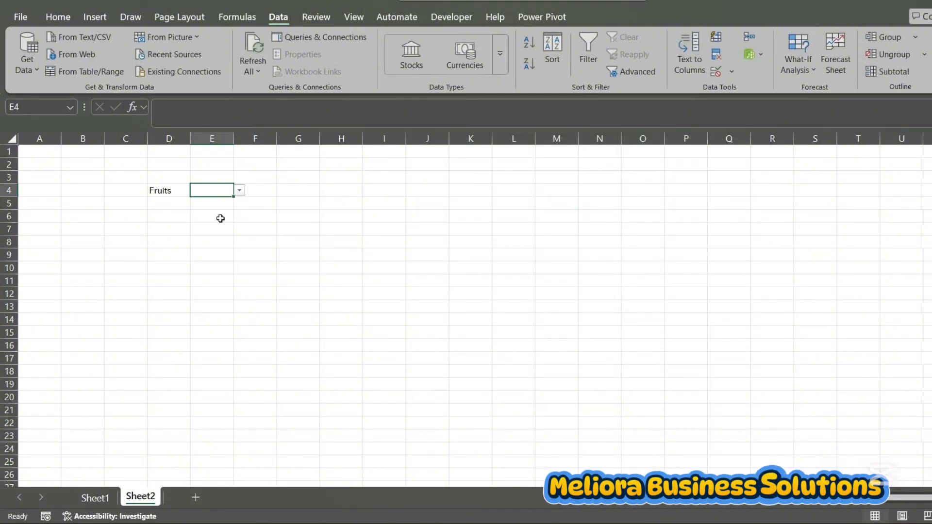
Choose Orange from the E4 drop-down, and switch the category in D4 to Drinks
{"action": "left_click", "coordinate": [240, 190]}
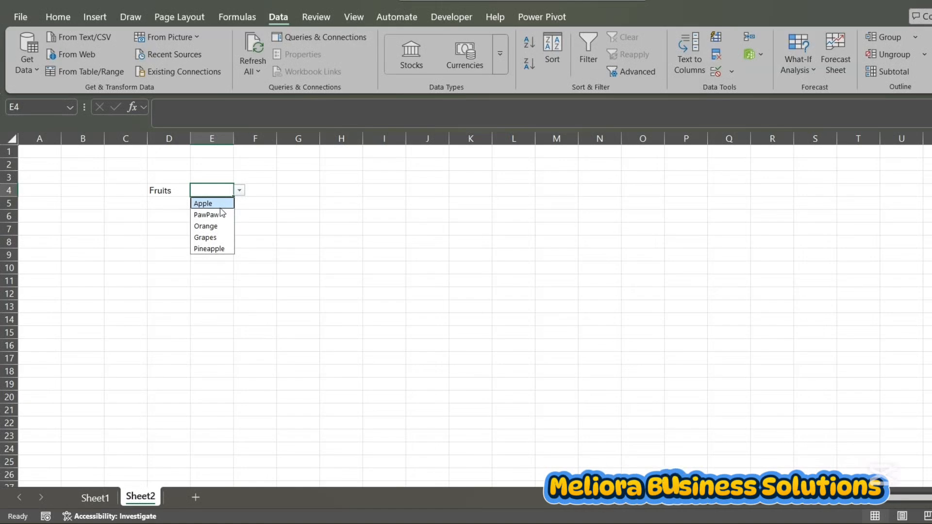
{"action": "left_click", "coordinate": [221, 228]}
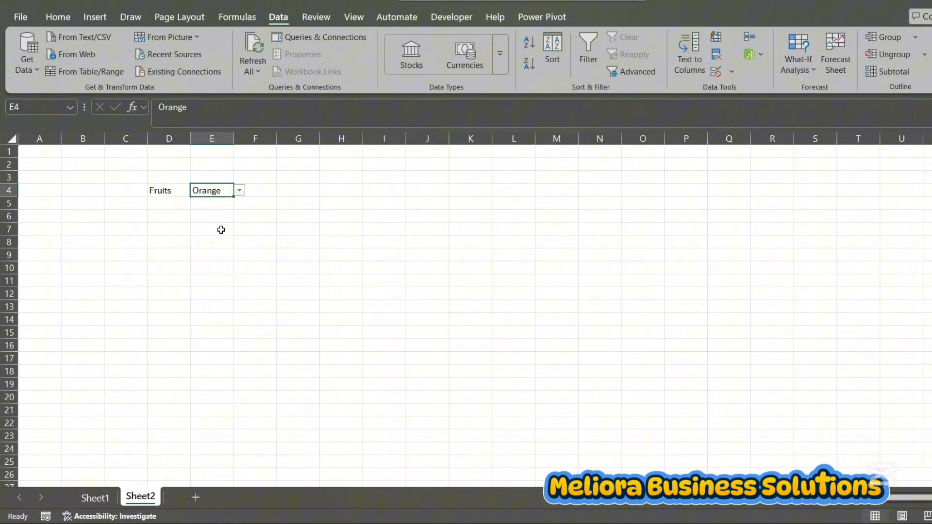
{"action": "left_click", "coordinate": [179, 190]}
{"action": "left_click", "coordinate": [196, 191]}
{"action": "left_click", "coordinate": [178, 215]}
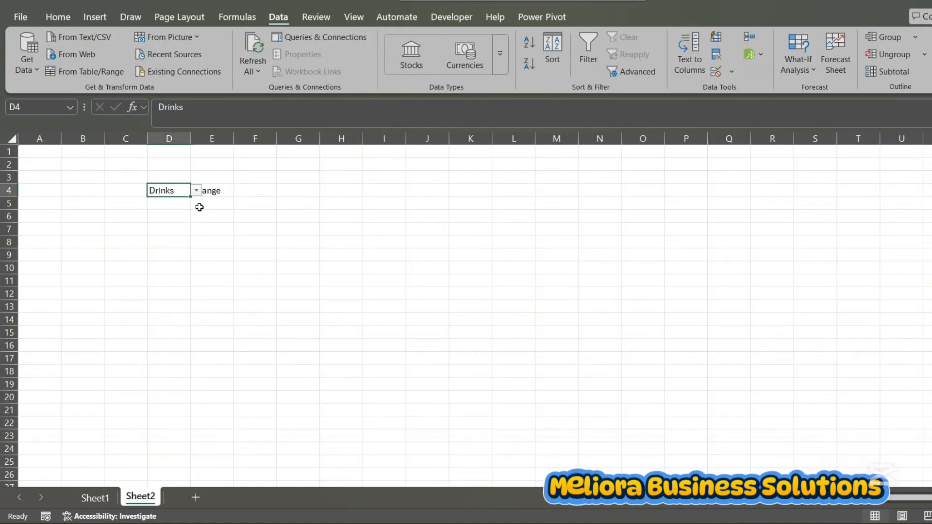
Test the dependent drop-down in E4 by choosing Dr Pepper, Cokecola and finally Sprite
{"action": "left_click", "coordinate": [214, 191]}
{"action": "left_click", "coordinate": [239, 190]}
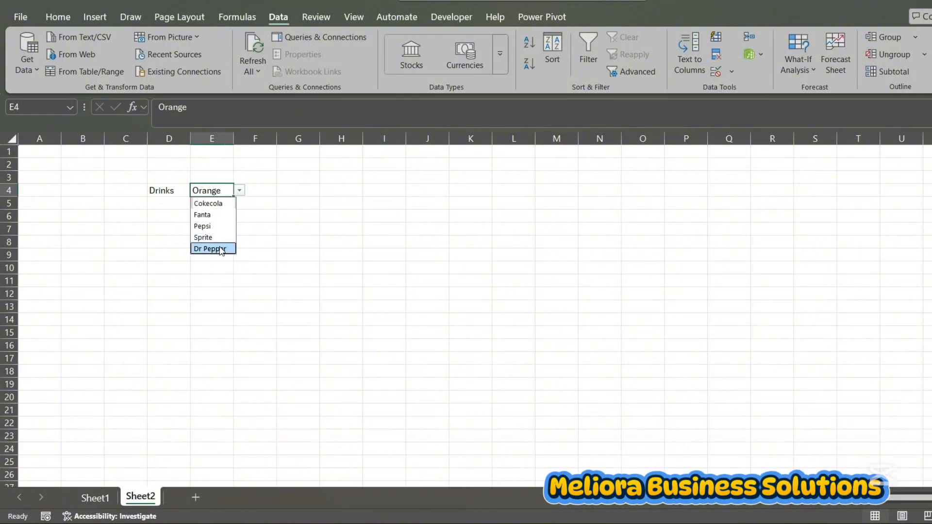
{"action": "left_click", "coordinate": [221, 248]}
{"action": "left_click", "coordinate": [240, 191]}
{"action": "left_click", "coordinate": [223, 203]}
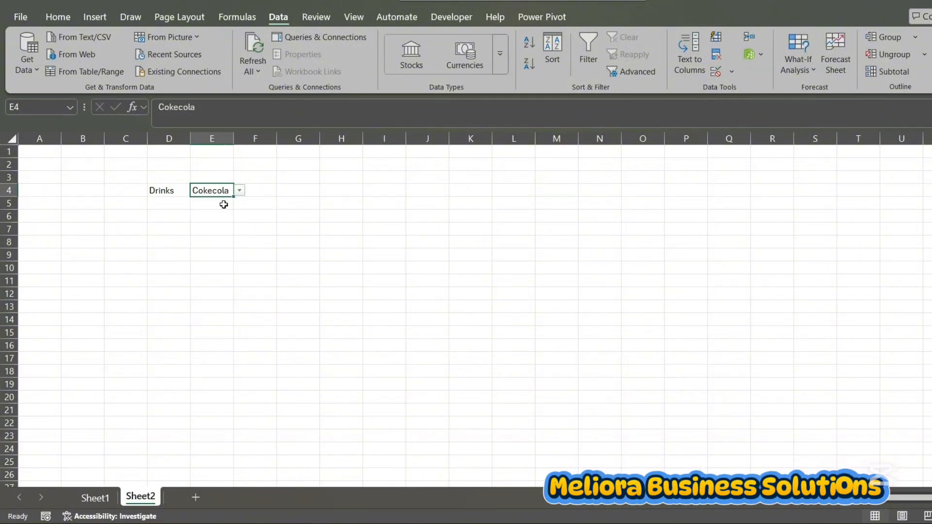
{"action": "left_click", "coordinate": [240, 190]}
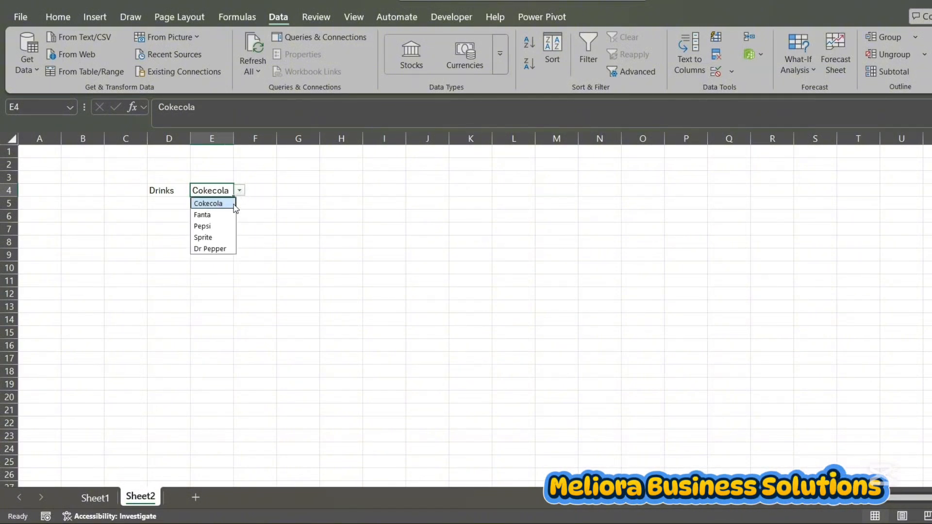
{"action": "left_click", "coordinate": [224, 237]}
{"action": "left_click", "coordinate": [284, 182]}
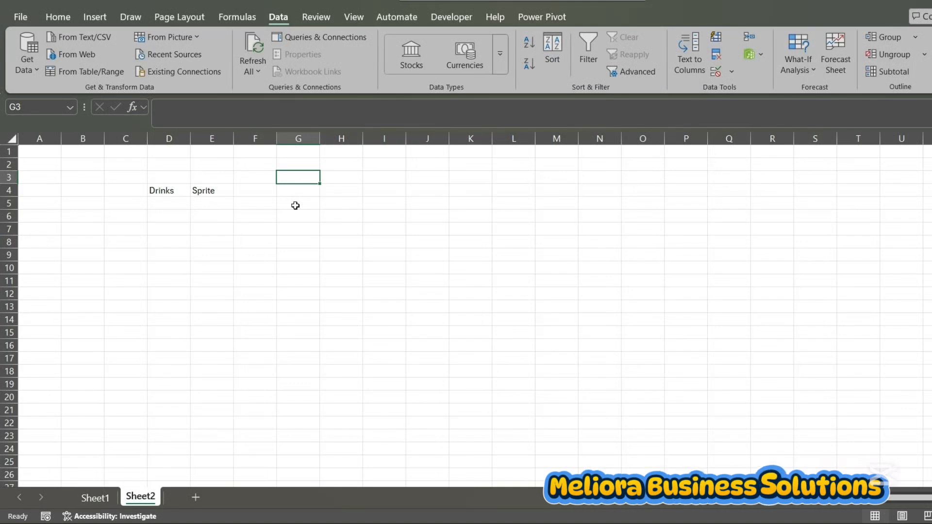